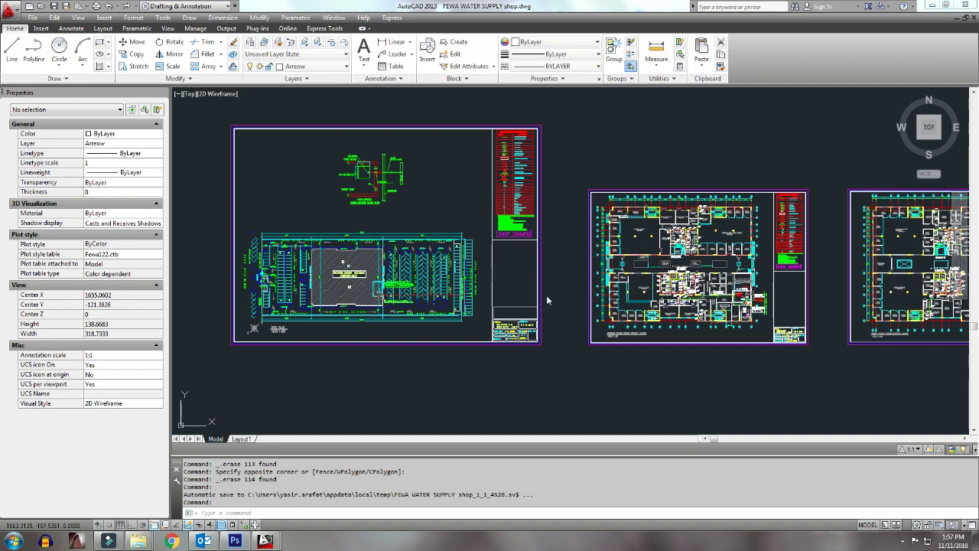
Step: Navigate the site plan to the storage tank, parking rows and upper driveway tank note
scroll(437, 224, "down", 2)
scroll(528, 229, "down", 2)
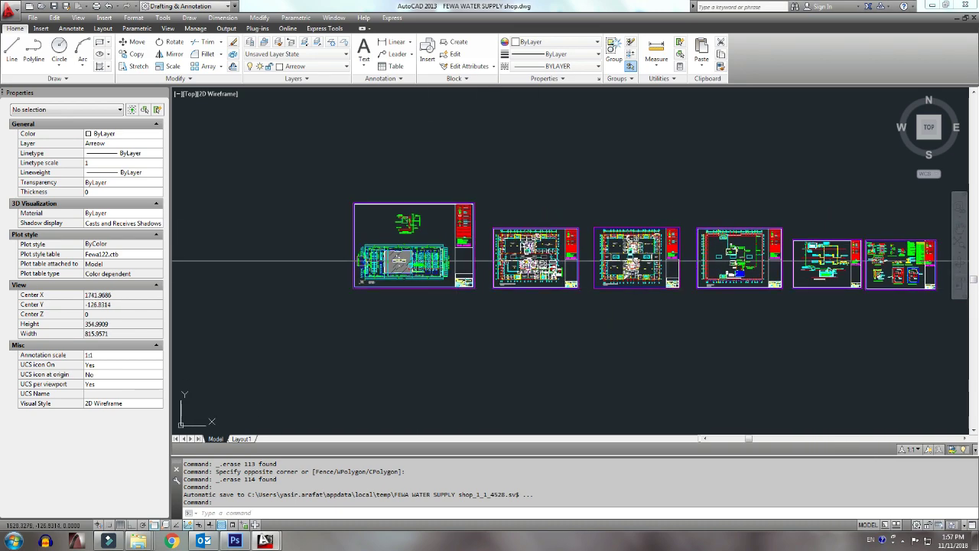
scroll(366, 273, "up", 5)
scroll(382, 273, "up", 2)
scroll(405, 273, "up", 2)
middle_click_drag(405, 273, 365, 251)
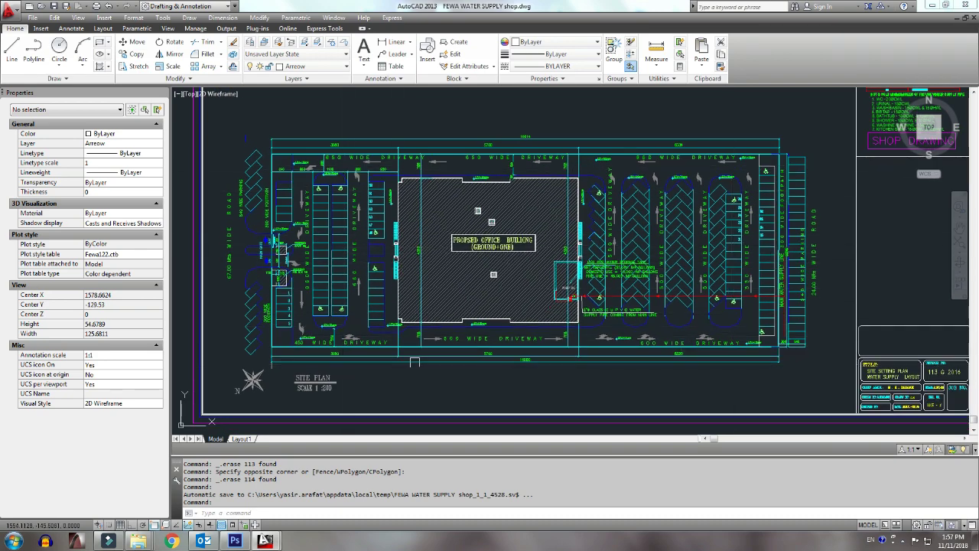
scroll(469, 246, "up", 2)
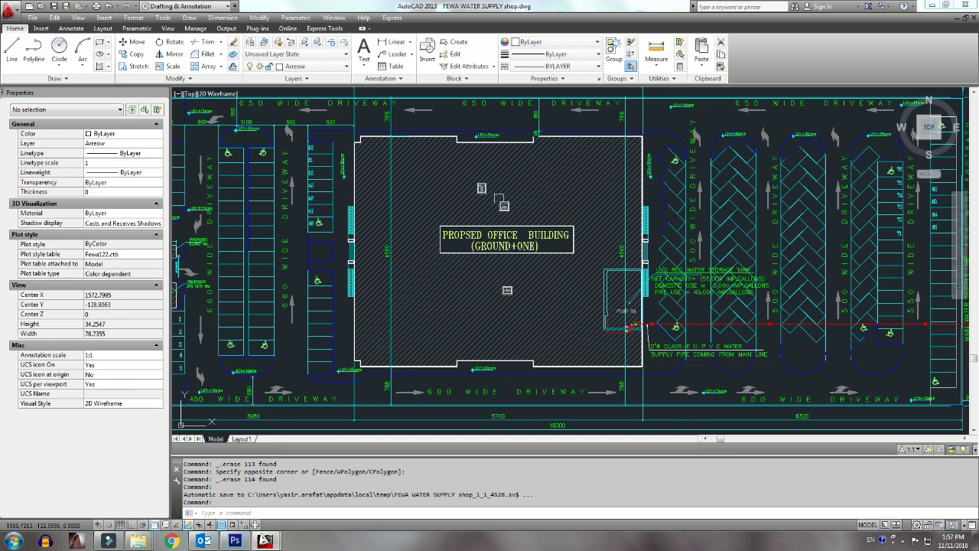
scroll(472, 274, "down", 4)
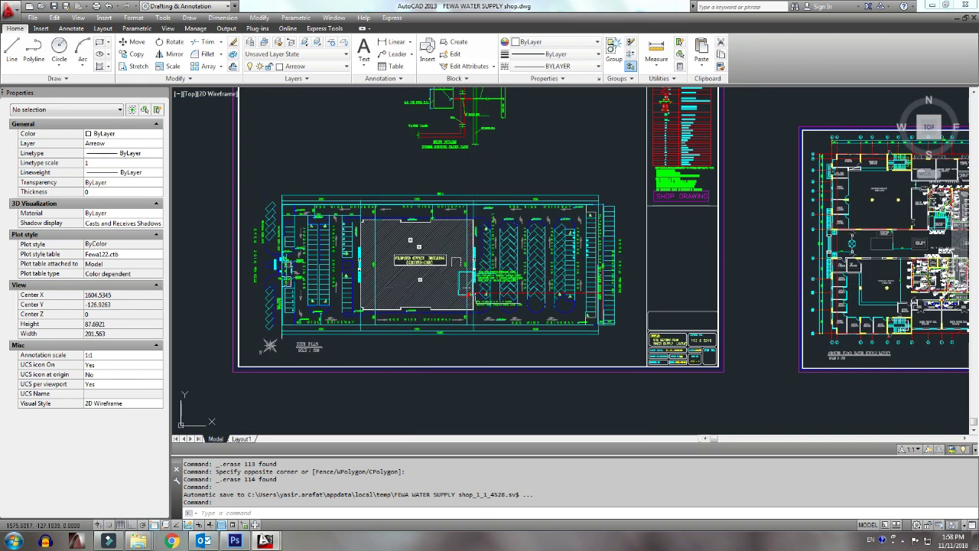
left_click(503, 172)
scroll(415, 277, "up", 2)
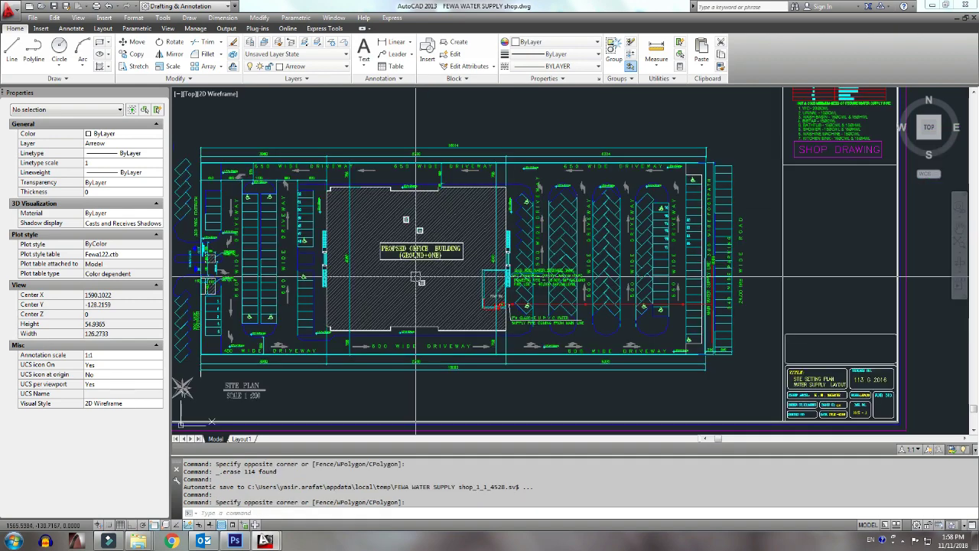
middle_click_drag(415, 277, 452, 270)
scroll(652, 297, "up", 4)
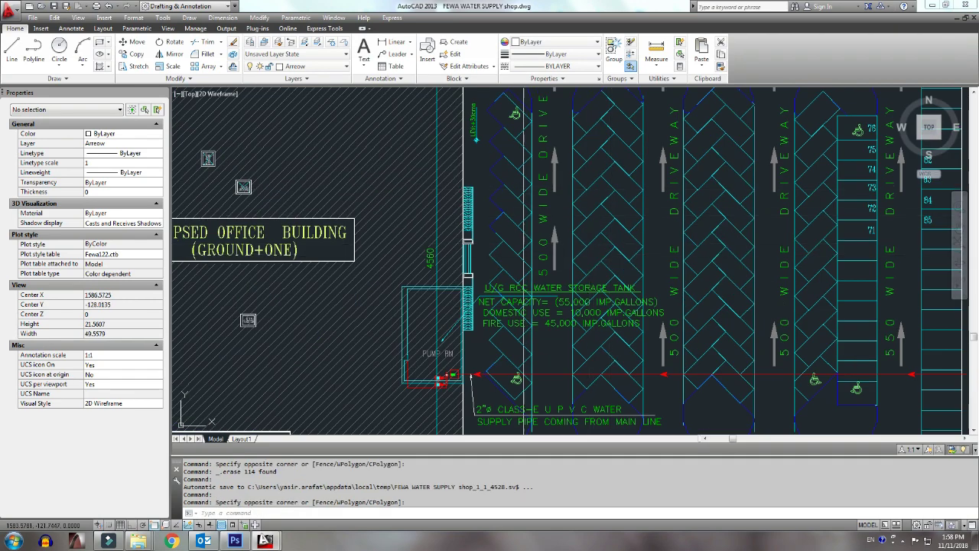
middle_click_drag(527, 249, 474, 301)
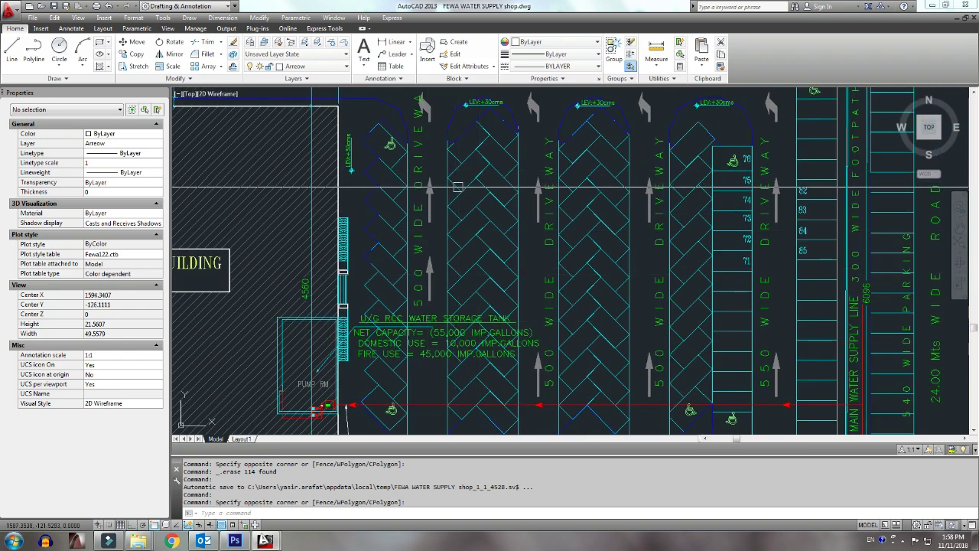
middle_click_drag(486, 196, 424, 232)
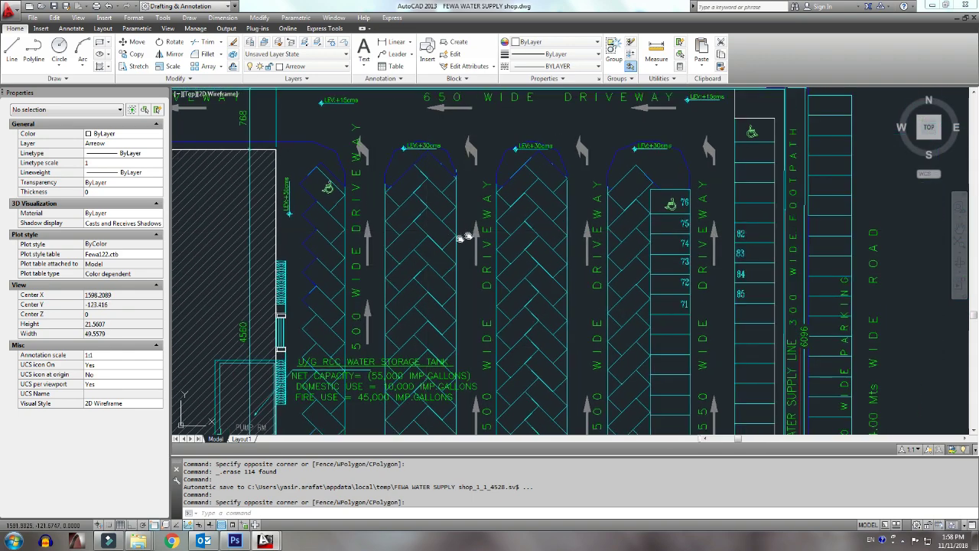
Step: Survey the lower driveway, title block, east edge and main gate, then centre the storage tank note
scroll(460, 300, "down", 2)
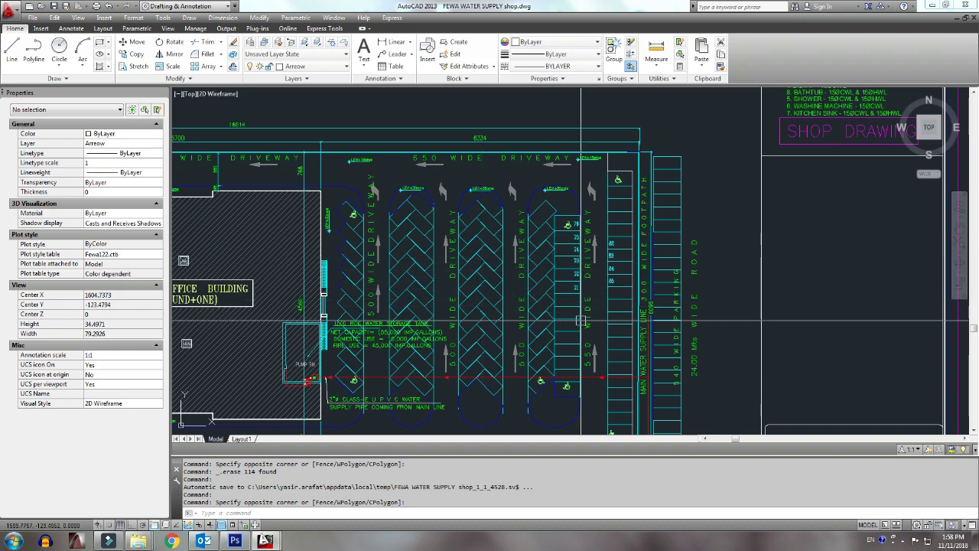
middle_click_drag(581, 320, 522, 239)
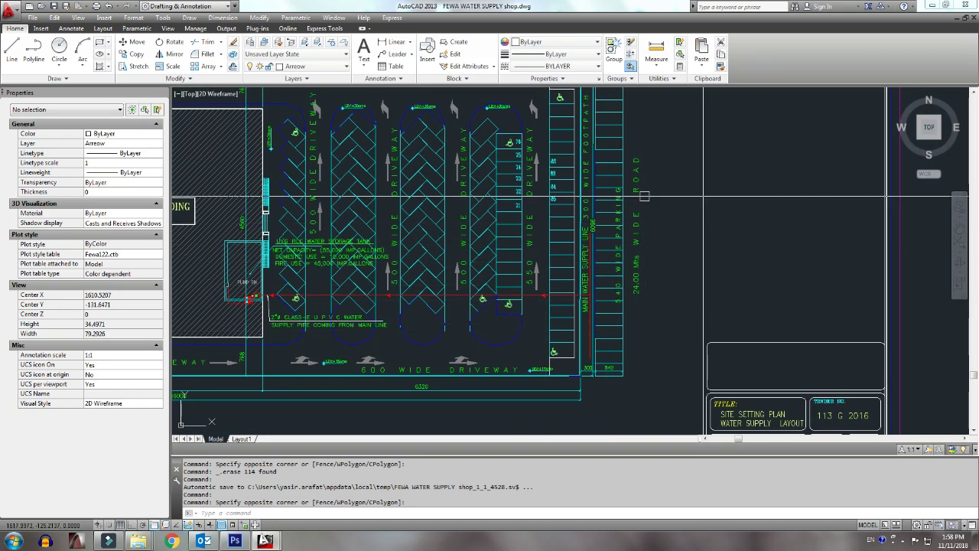
middle_click_drag(635, 275, 466, 292)
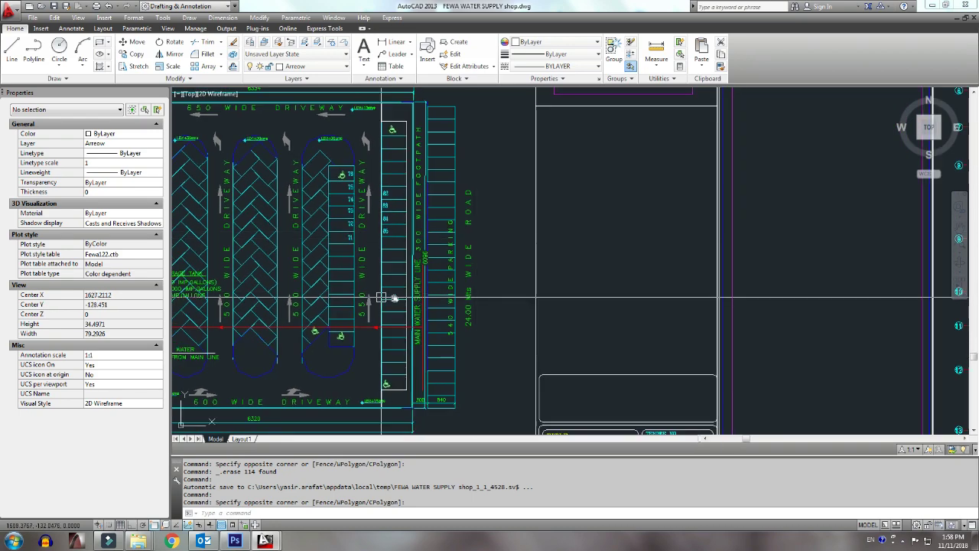
scroll(467, 298, "down", 1)
scroll(466, 302, "down", 3)
scroll(390, 302, "up", 2)
scroll(388, 295, "up", 2)
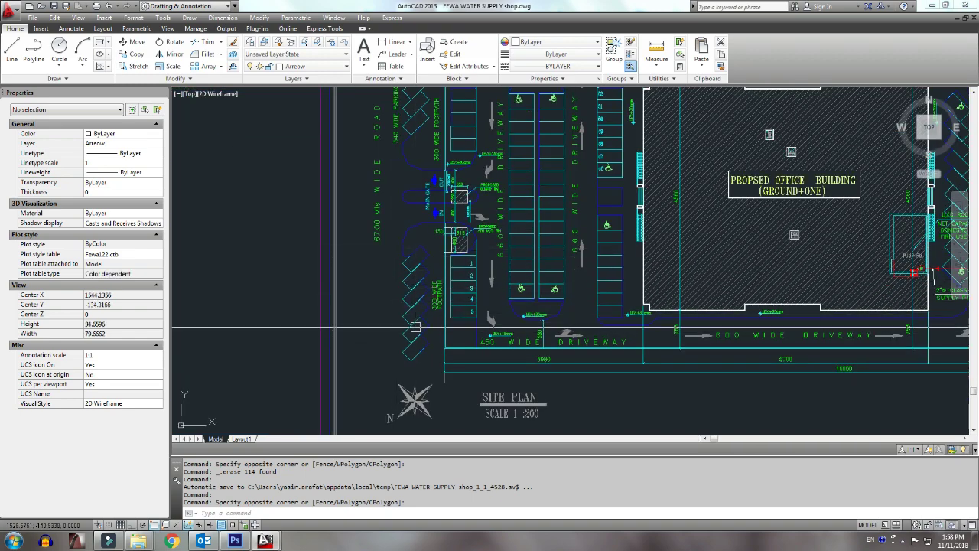
mouse_move(472, 293)
middle_mouse_down()
mouse_move(399, 317)
mouse_move(277, 257)
middle_mouse_up()
scroll(439, 276, "up", 3)
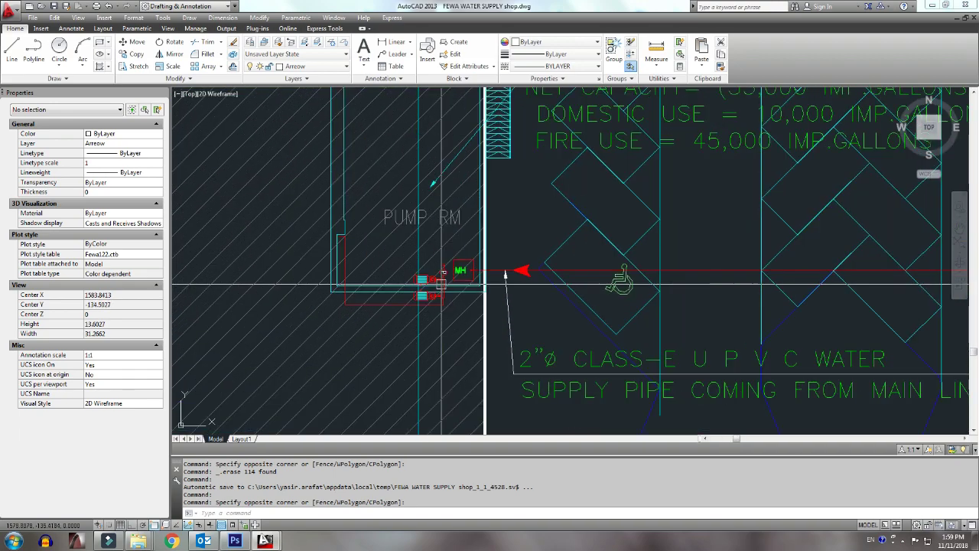
scroll(462, 298, "up", 3)
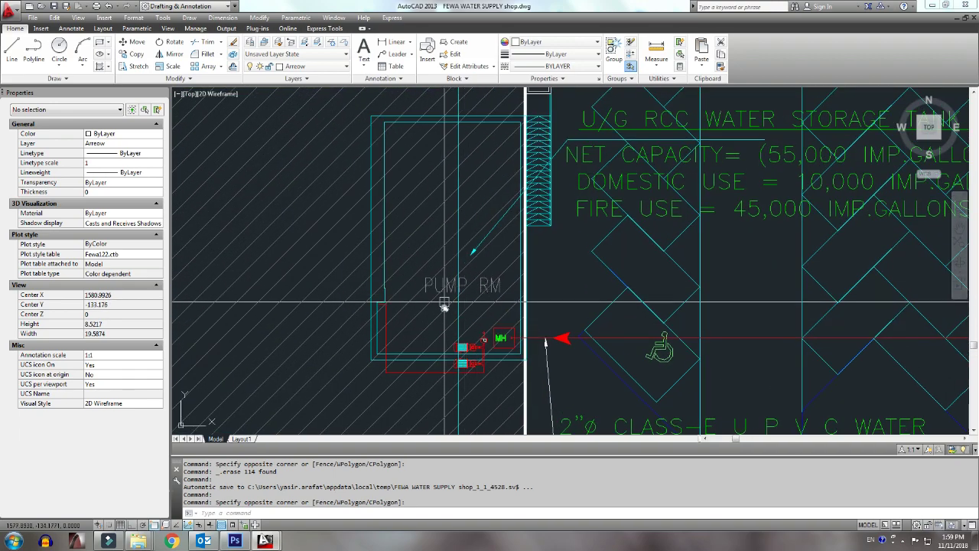
middle_click_drag(443, 306, 233, 335)
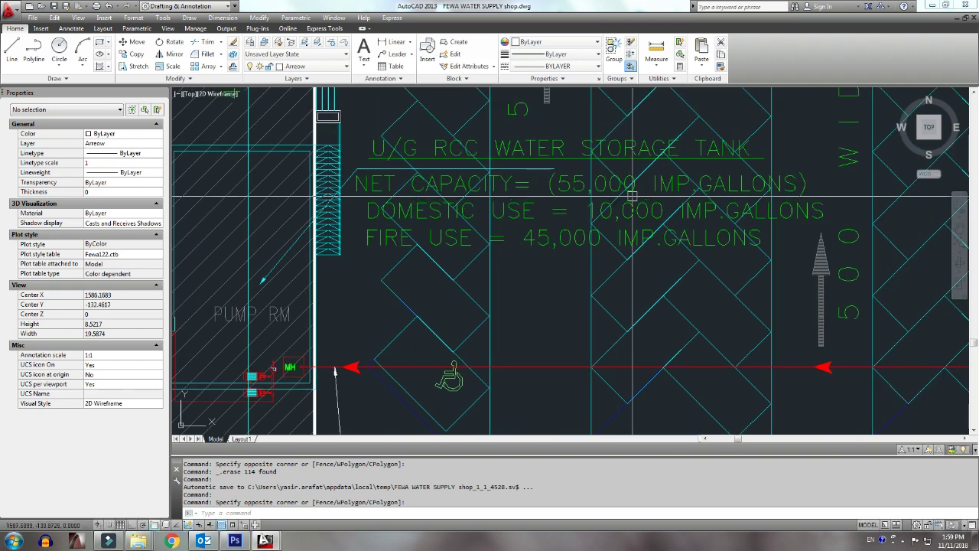
Step: Frame the pump room and follow the red pipe east toward the main supply line
middle_click_drag(633, 198, 683, 181)
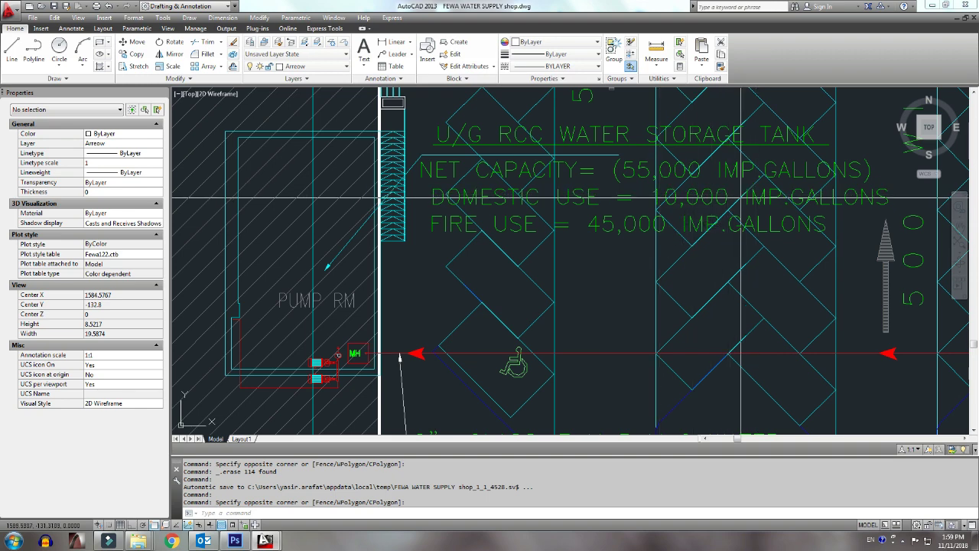
middle_click_drag(686, 236, 694, 228)
scroll(694, 228, "down", 1)
scroll(689, 245, "down", 1)
scroll(681, 263, "down", 1)
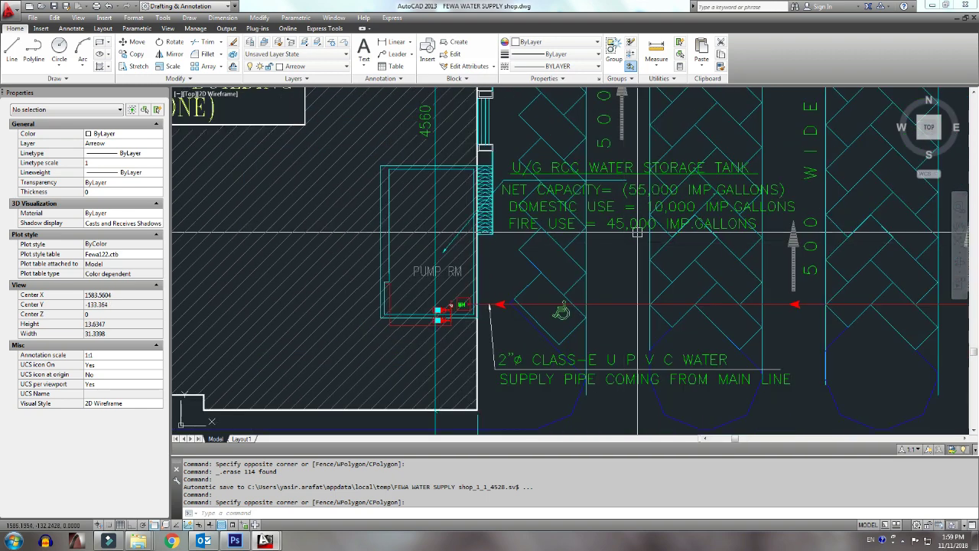
scroll(670, 283, "down", 1)
middle_click_drag(670, 283, 412, 276)
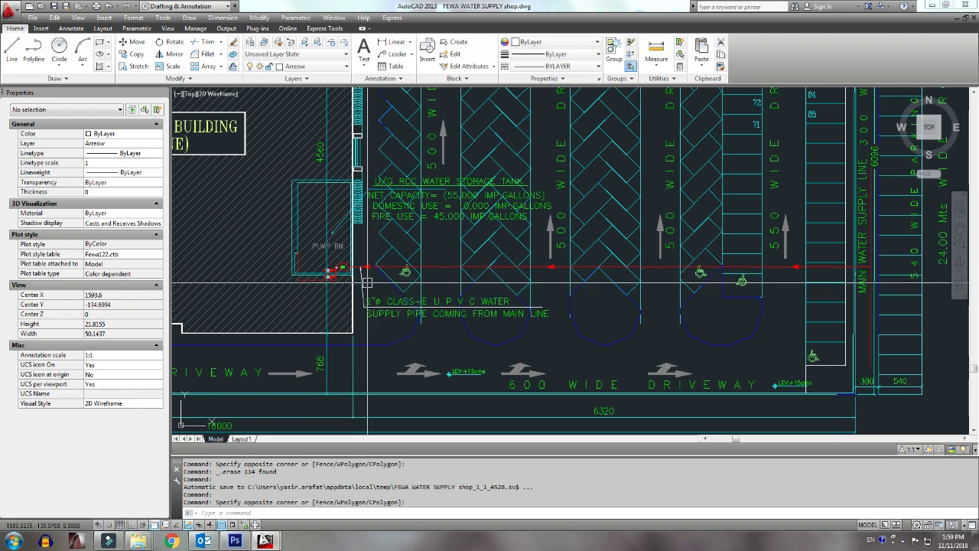
scroll(367, 282, "up", 2)
scroll(366, 283, "down", 4)
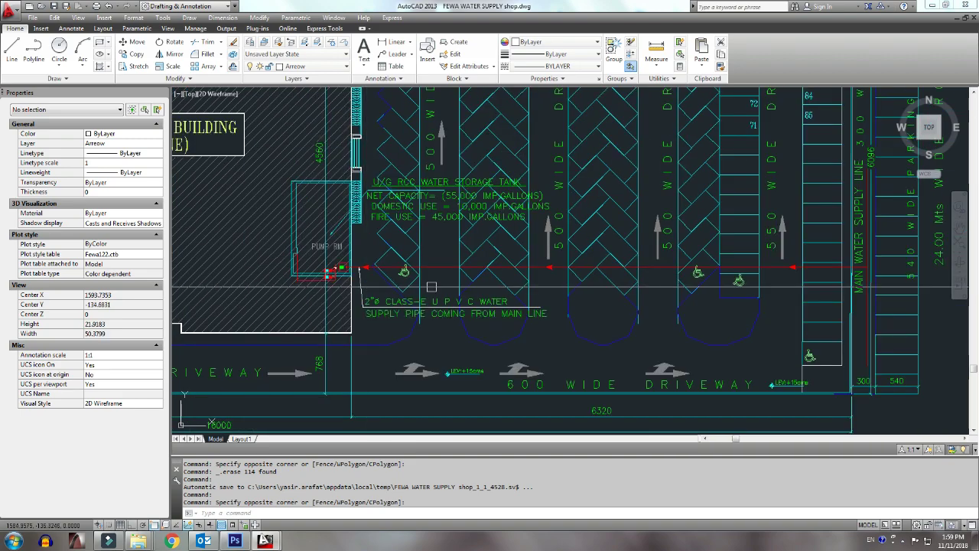
middle_click_drag(858, 293, 621, 308)
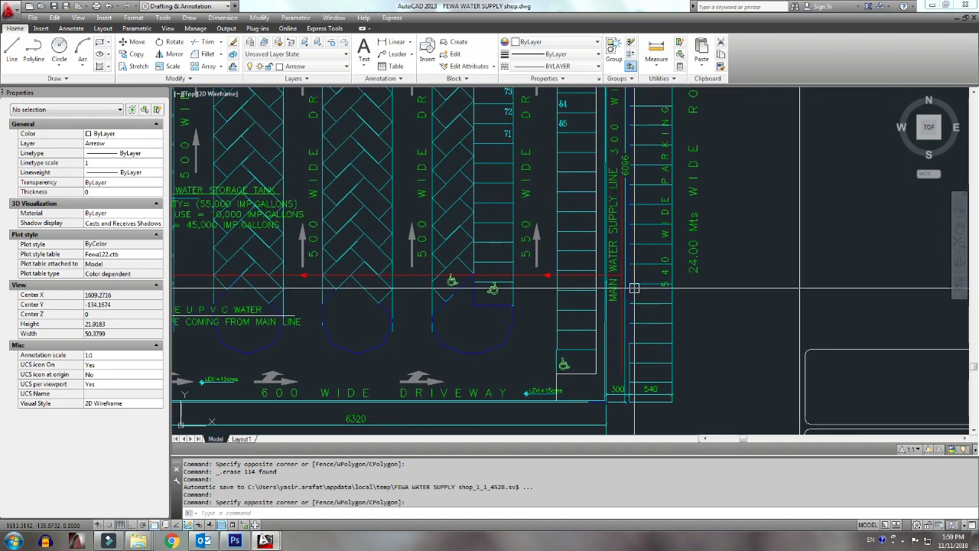
scroll(586, 344, "up", 2)
scroll(586, 343, "up", 1)
Step: Inspect the main water supply line, then trace the red pipe back to the water storage tank area
left_click(518, 349)
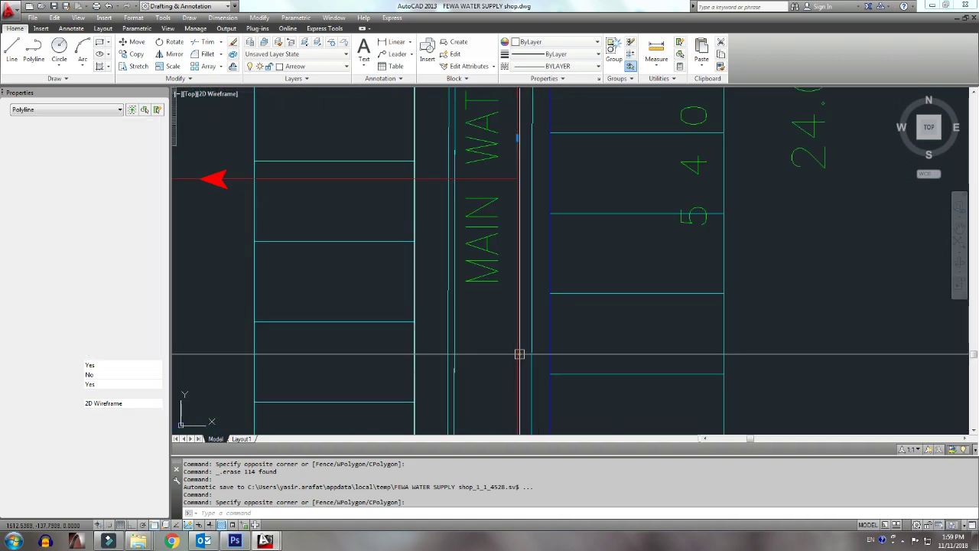
scroll(511, 320, "down", 3)
key("Escape")
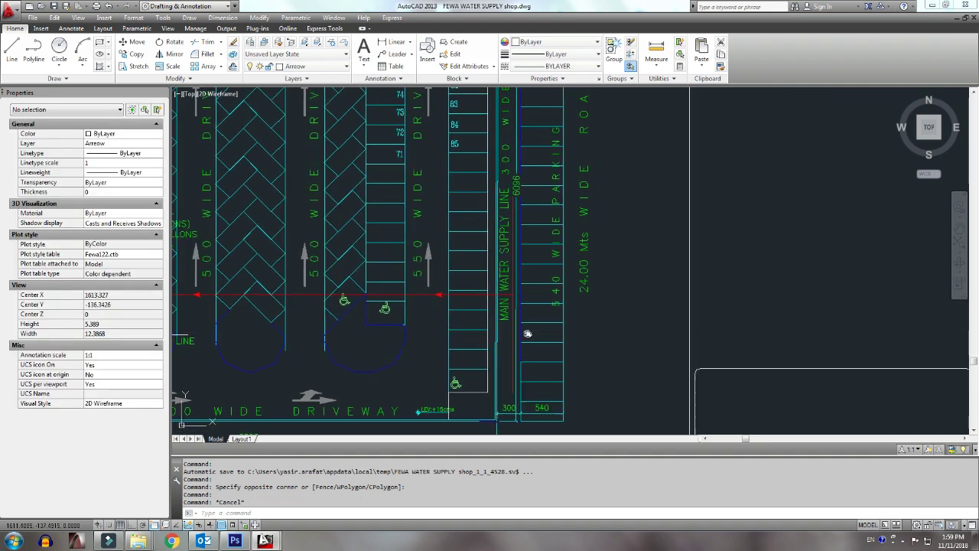
scroll(537, 300, "up", 4)
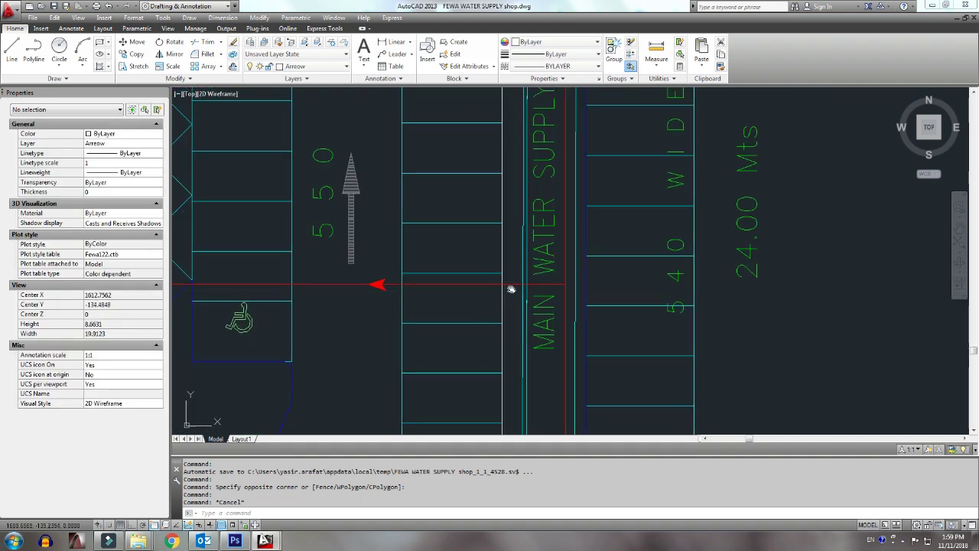
middle_click_drag(509, 286, 658, 285)
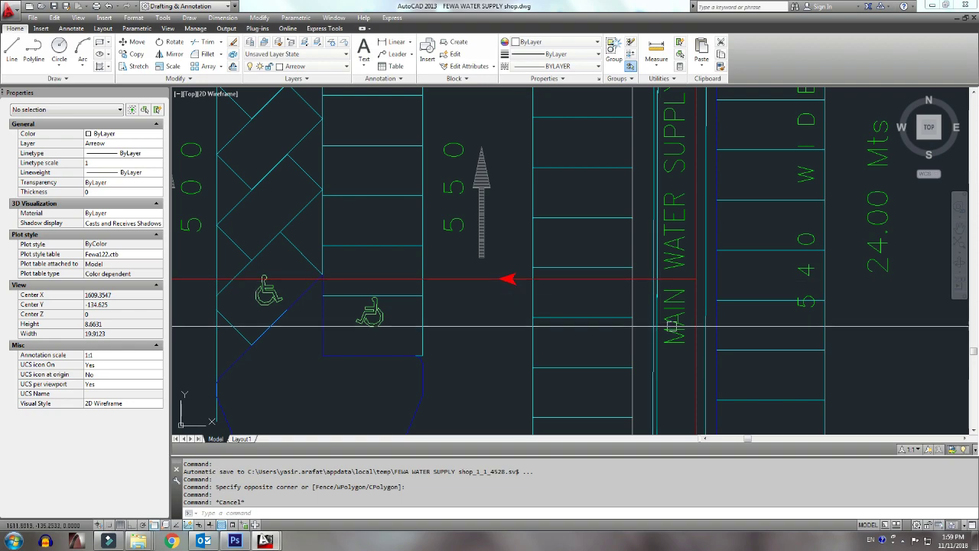
middle_click_drag(520, 282, 317, 306)
scroll(509, 255, "down", 4)
middle_click_drag(509, 255, 658, 255)
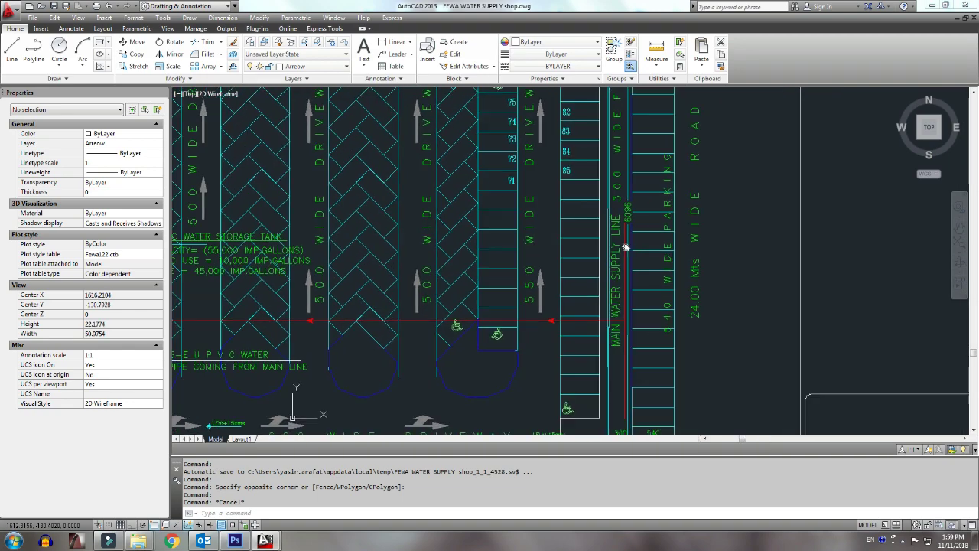
mouse_move(359, 325)
middle_mouse_down()
mouse_move(468, 293)
mouse_move(514, 303)
middle_mouse_up()
scroll(468, 293, "up", 3)
Step: Inspect the red supply pipe and review the tank capacity notes, manhole block and pump room
left_click(415, 284)
scroll(466, 302, "down", 2)
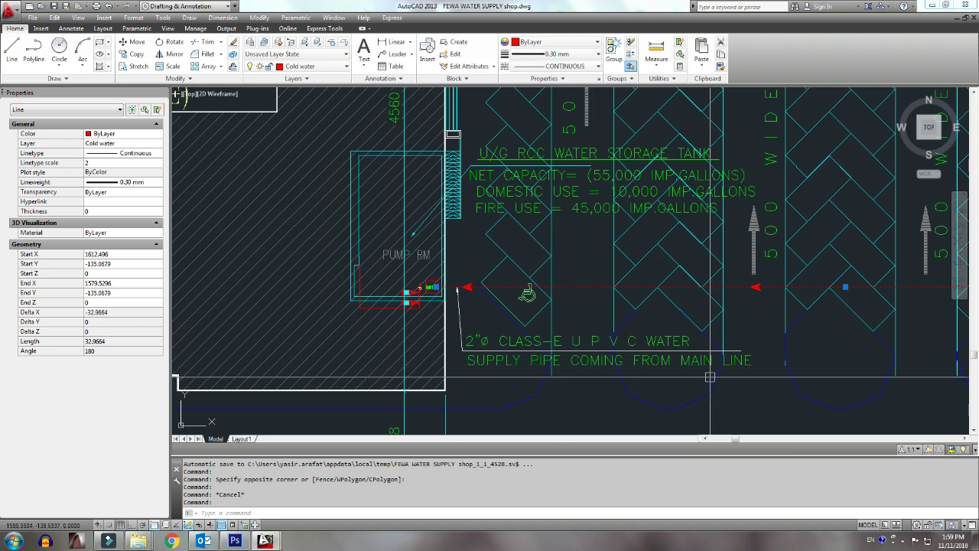
scroll(428, 302, "up", 4)
scroll(451, 306, "down", 2)
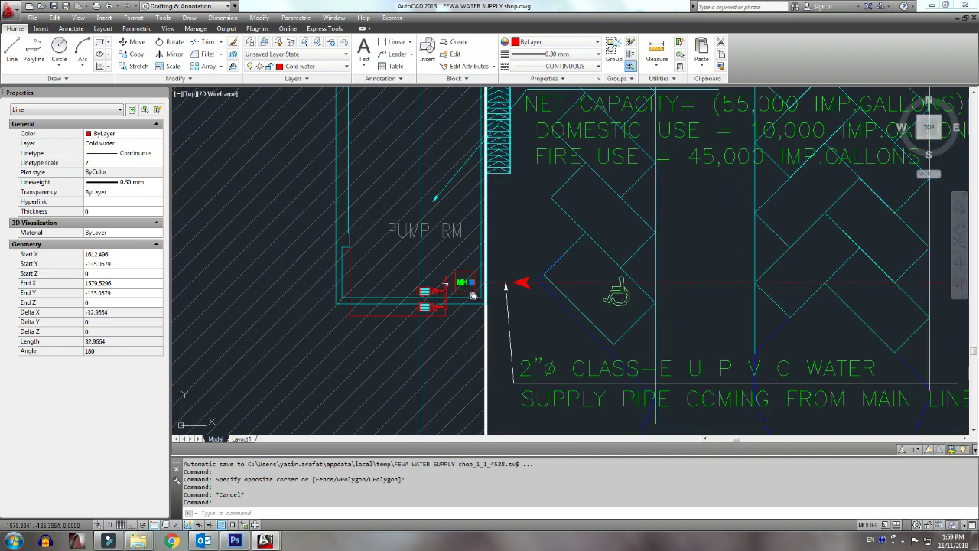
mouse_move(450, 306)
middle_mouse_down()
mouse_move(583, 283)
mouse_move(546, 293)
middle_mouse_up()
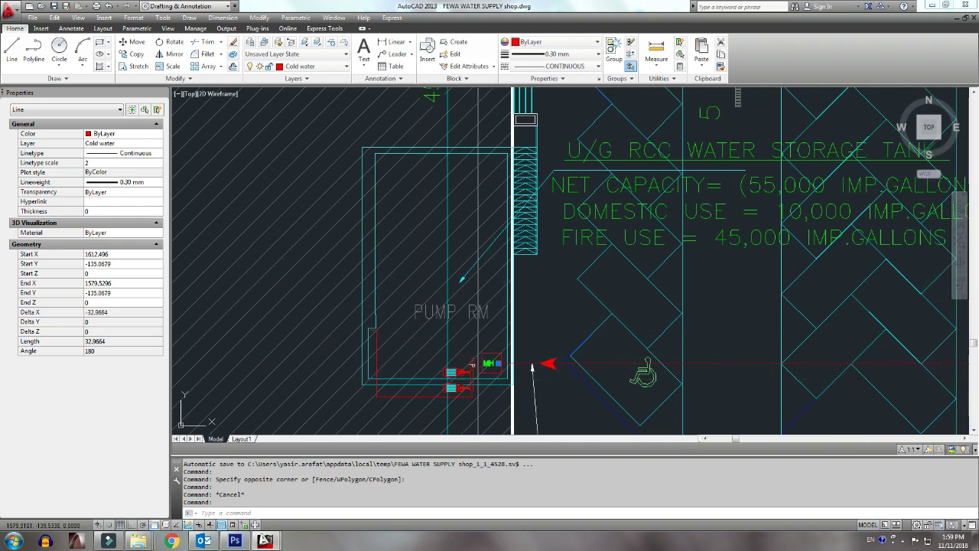
scroll(480, 379, "up", 4)
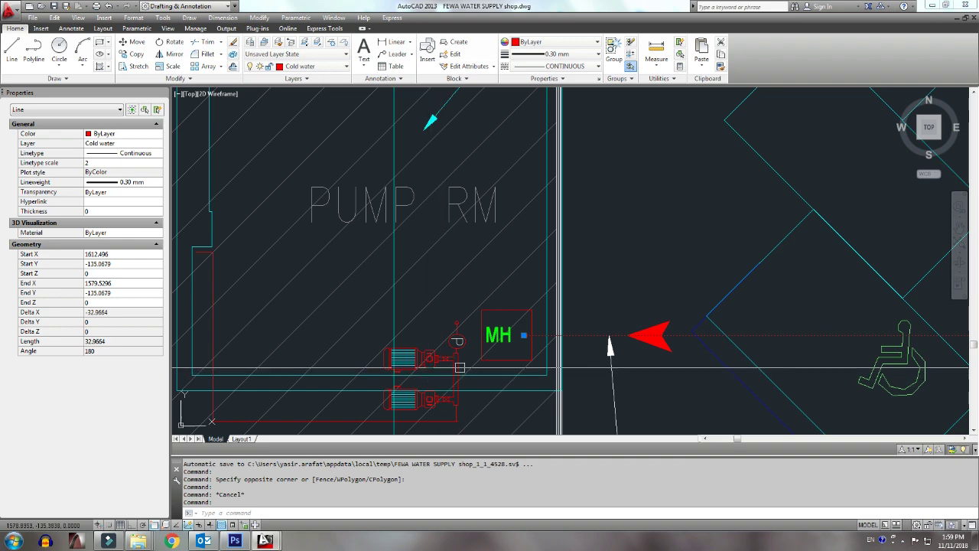
mouse_move(441, 370)
middle_mouse_down()
mouse_move(484, 325)
mouse_move(562, 327)
middle_mouse_up()
scroll(488, 321, "down", 2)
scroll(489, 321, "down", 2)
scroll(562, 327, "up", 2)
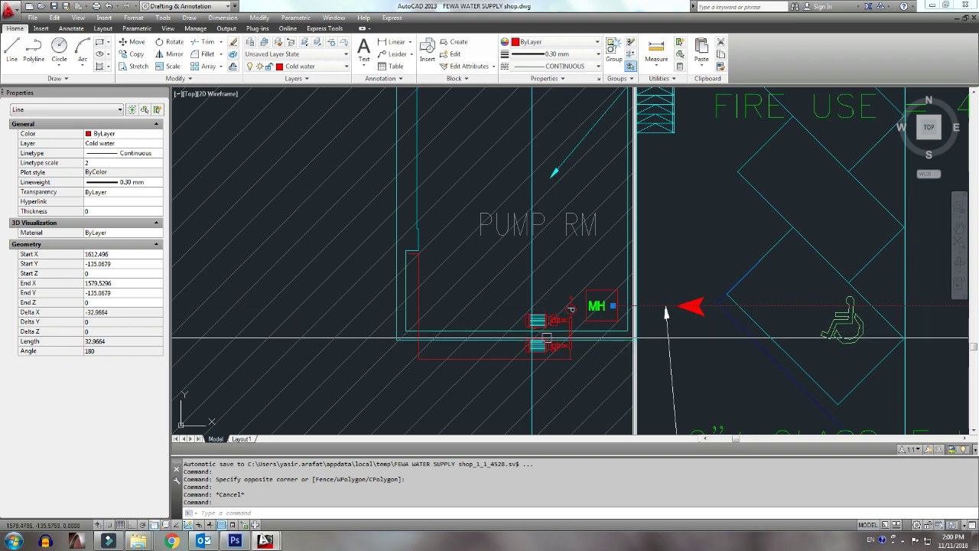
middle_click_drag(546, 336, 537, 333)
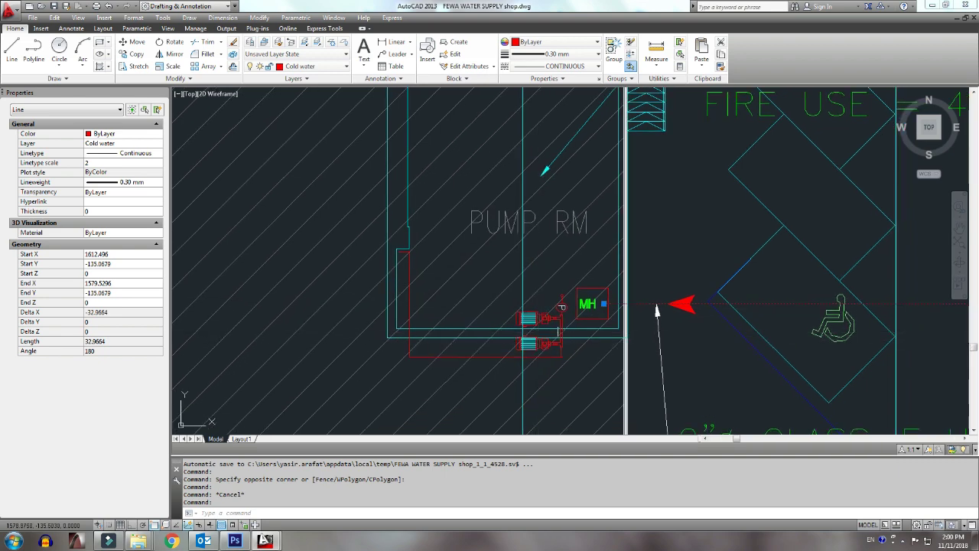
scroll(561, 307, "down", 2)
scroll(561, 307, "down", 3)
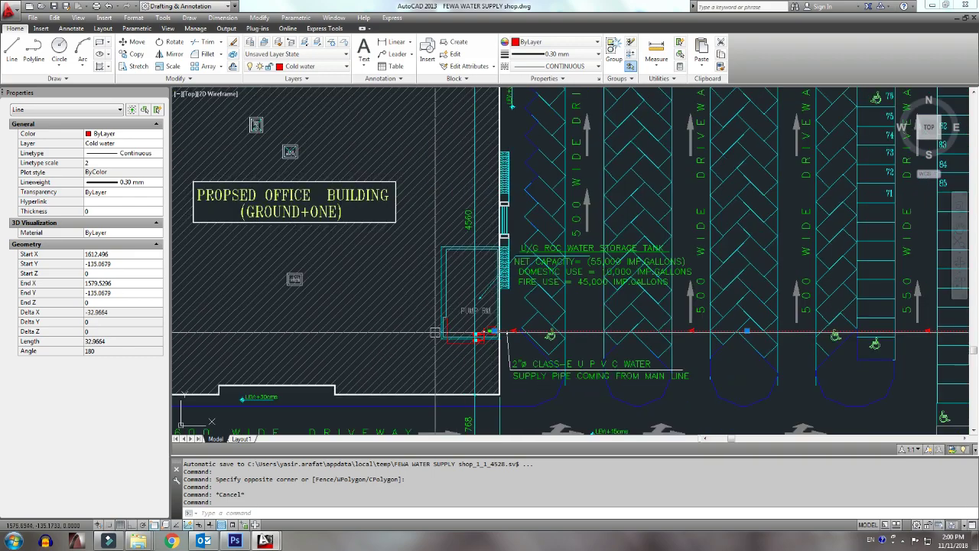
middle_click_drag(451, 332, 523, 337)
Step: Bring the ground-floor layout sheet into view, framing the pump room, manhole details and toilets
scroll(523, 337, "up", 1)
scroll(523, 337, "down", 2)
scroll(525, 331, "down", 3)
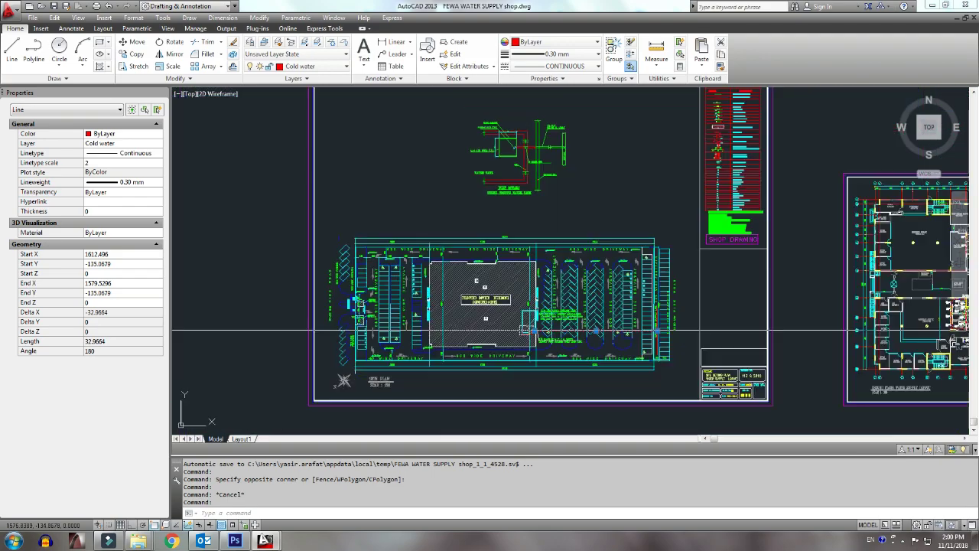
middle_click_drag(521, 333, 305, 329)
scroll(590, 313, "up", 3)
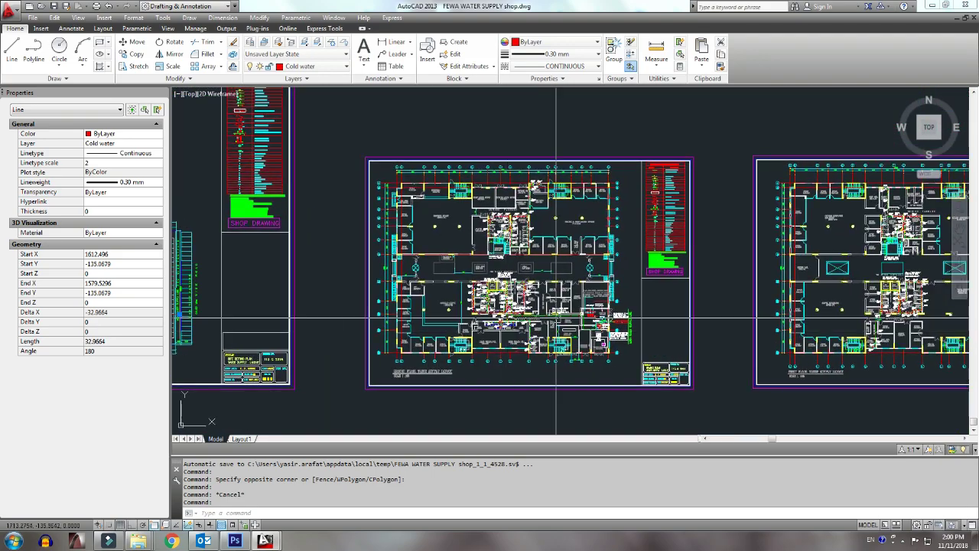
scroll(590, 314, "up", 3)
scroll(590, 314, "up", 3)
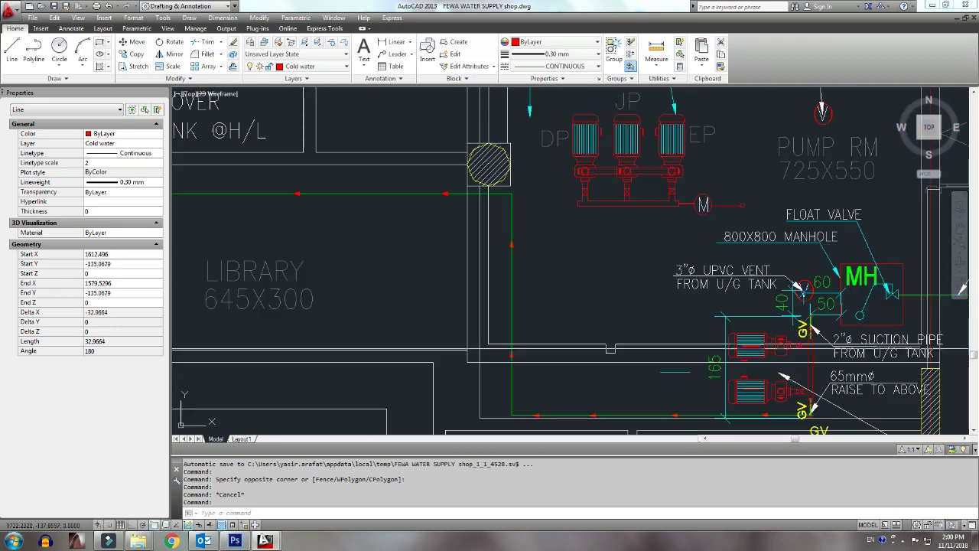
middle_click_drag(665, 310, 728, 345)
scroll(765, 351, "down", 2)
scroll(796, 359, "down", 2)
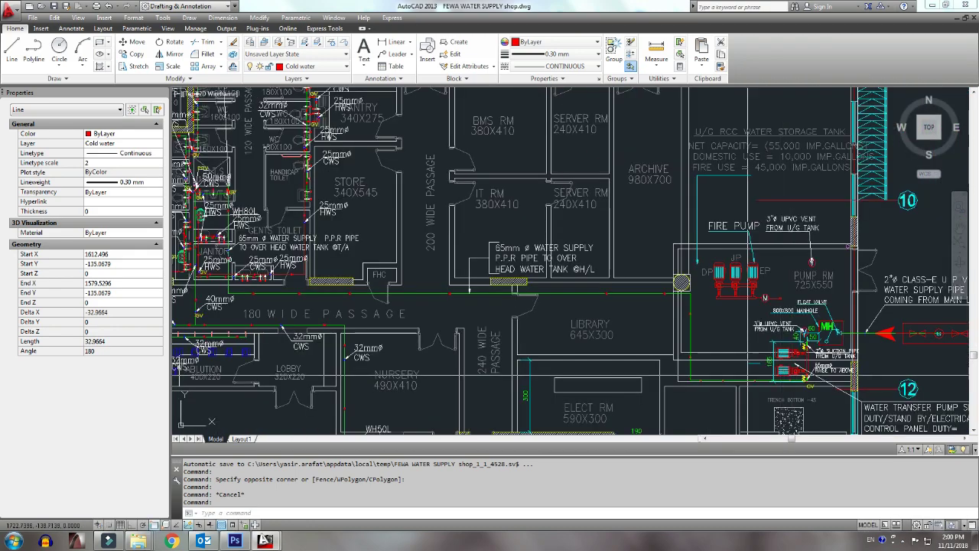
scroll(669, 309, "up", 2)
left_click(651, 289)
mouse_move(229, 397)
middle_mouse_down()
mouse_move(449, 275)
mouse_move(625, 330)
middle_mouse_up()
scroll(487, 321, "up", 2)
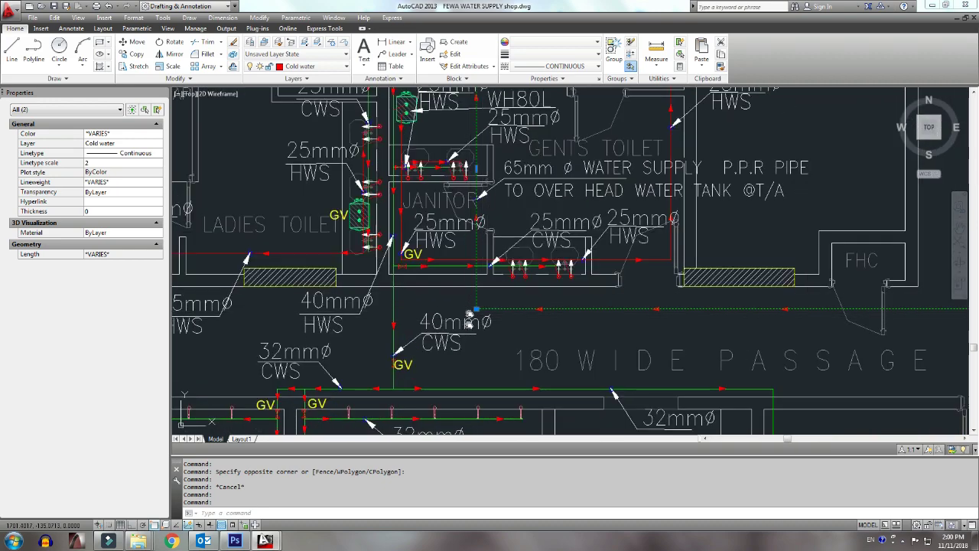
middle_click_drag(470, 313, 469, 468)
key("Escape")
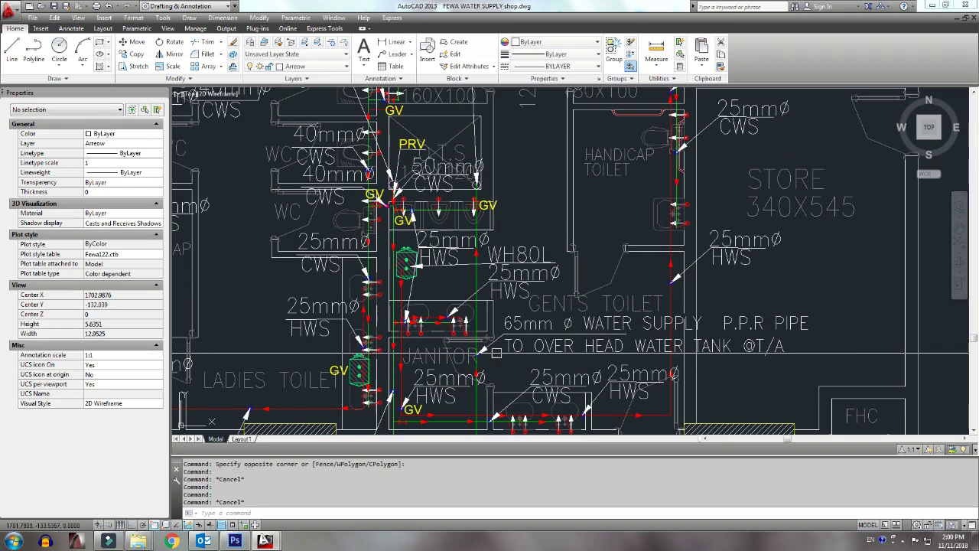
Step: Centre the PRV and gate valve labels and the gents toilet and store area
middle_click_drag(495, 352, 491, 428)
scroll(478, 291, "up", 2)
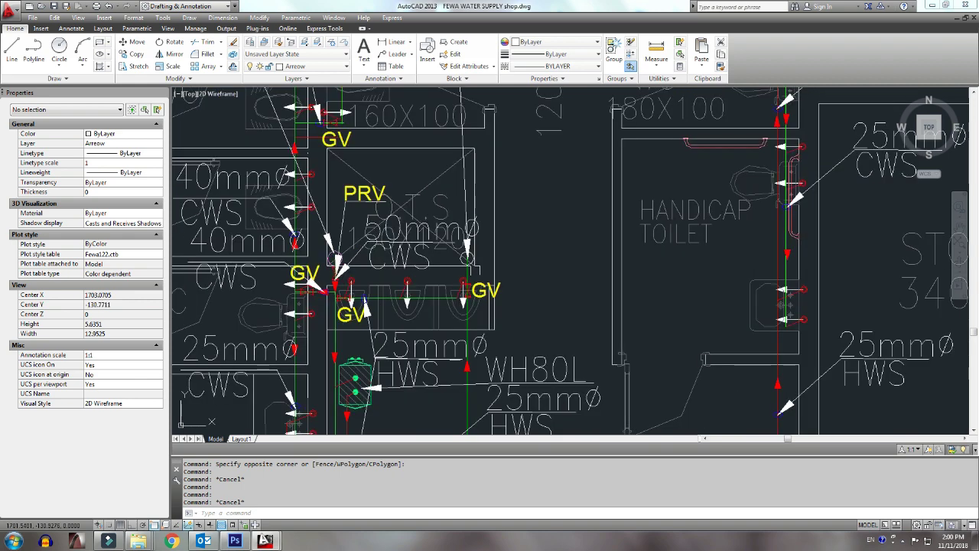
scroll(467, 260, "up", 1)
scroll(468, 260, "down", 4)
middle_click_drag(482, 314, 490, 253)
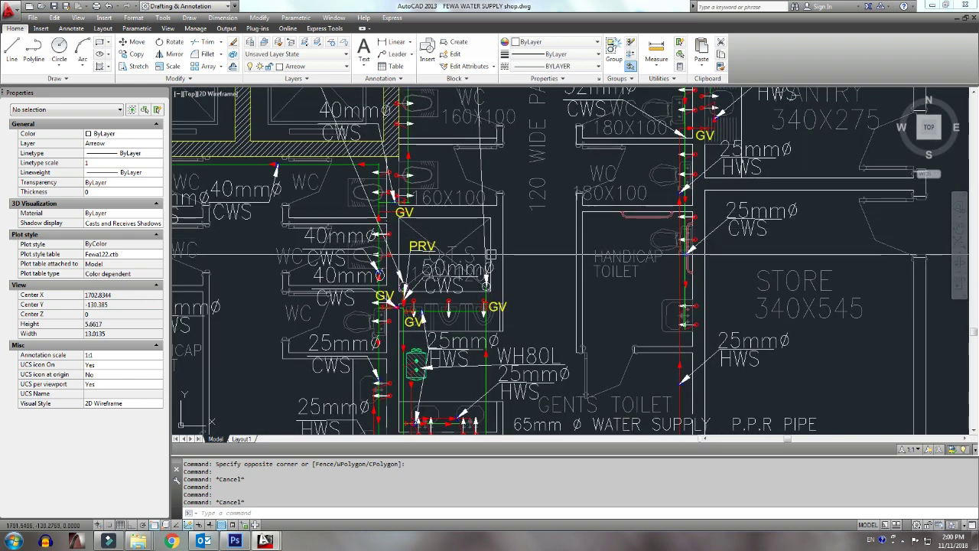
left_click(461, 238)
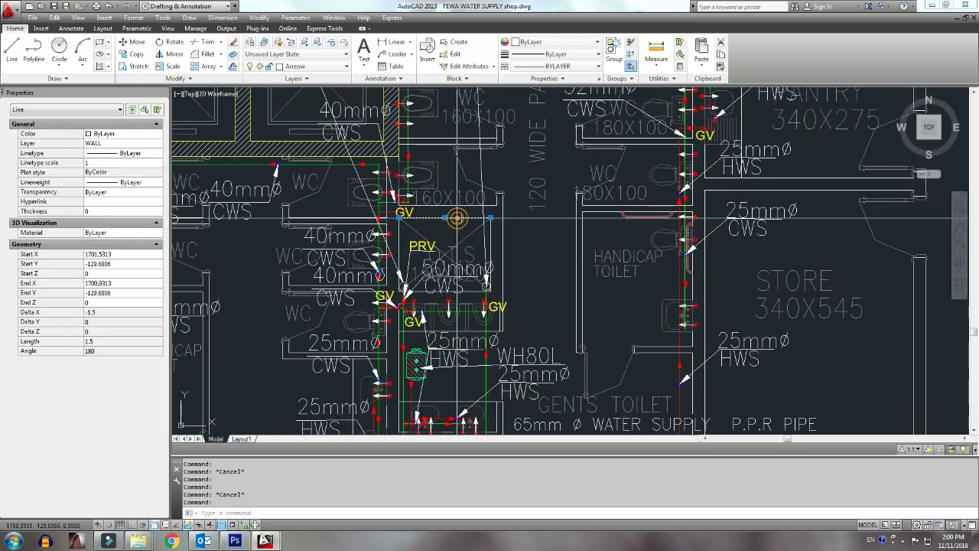
key("Escape")
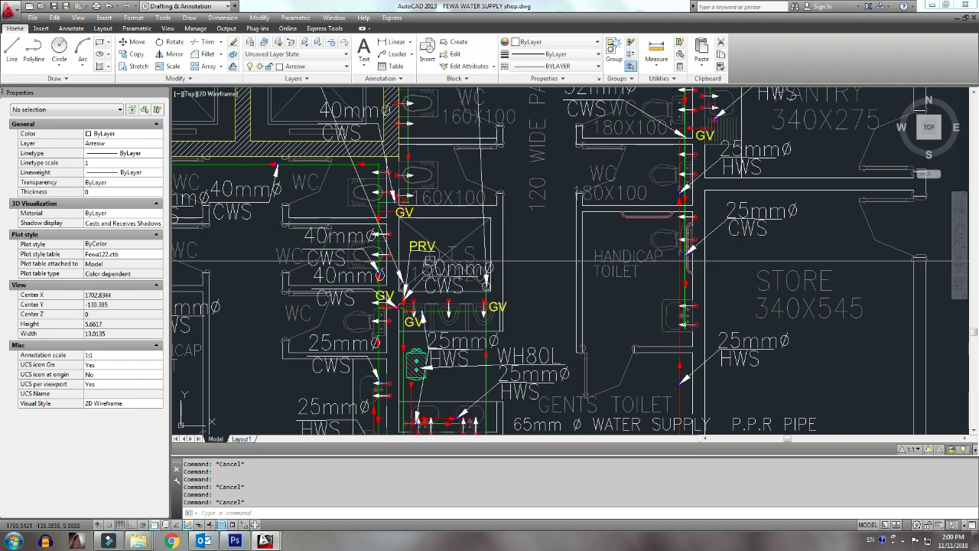
Step: Zoom into the ground-floor pipework and inspect the small circle beside the 50mm CWS label
scroll(433, 264, "down", 8)
scroll(433, 264, "down", 2)
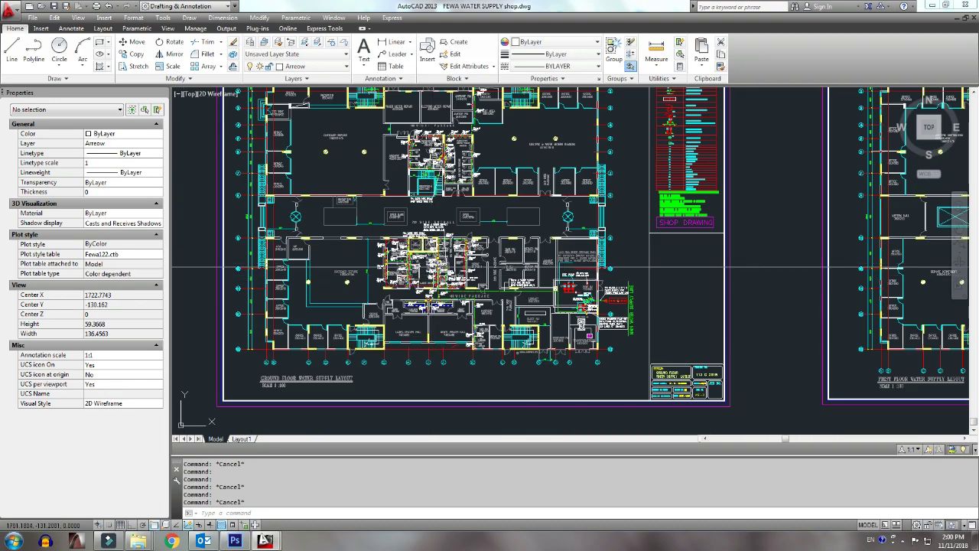
middle_click_drag(445, 269, 483, 316)
scroll(497, 304, "up", 2)
scroll(504, 298, "up", 3)
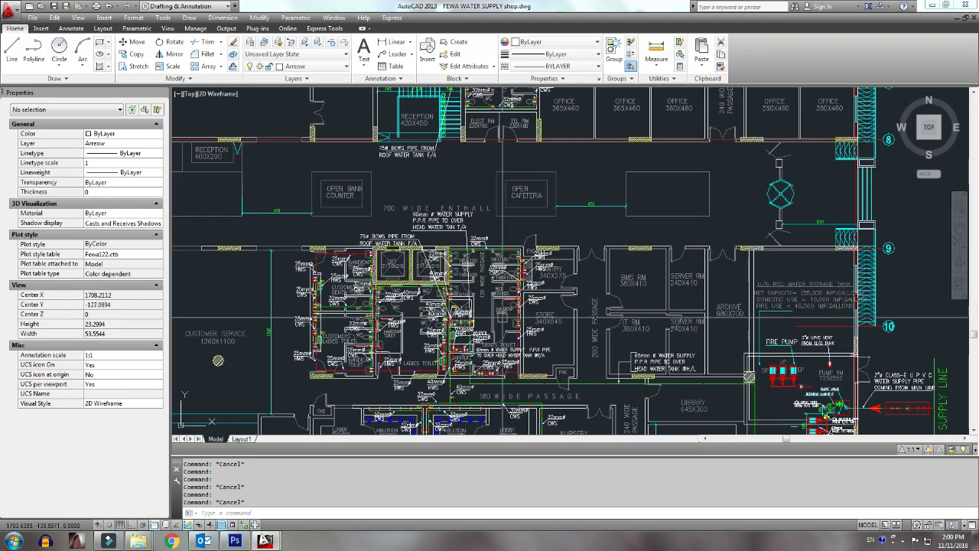
scroll(528, 283, "up", 3)
scroll(538, 275, "down", 1)
scroll(534, 306, "down", 2)
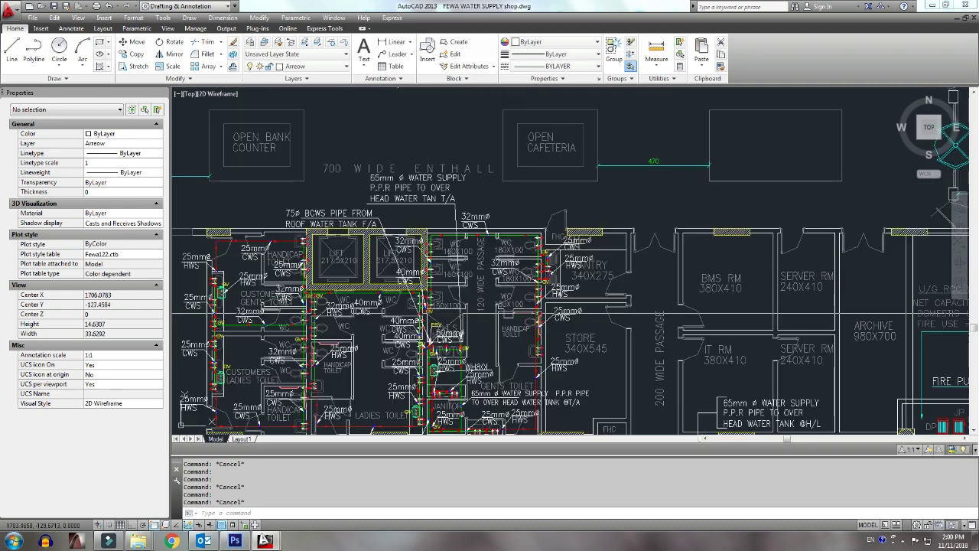
scroll(530, 332, "up", 1)
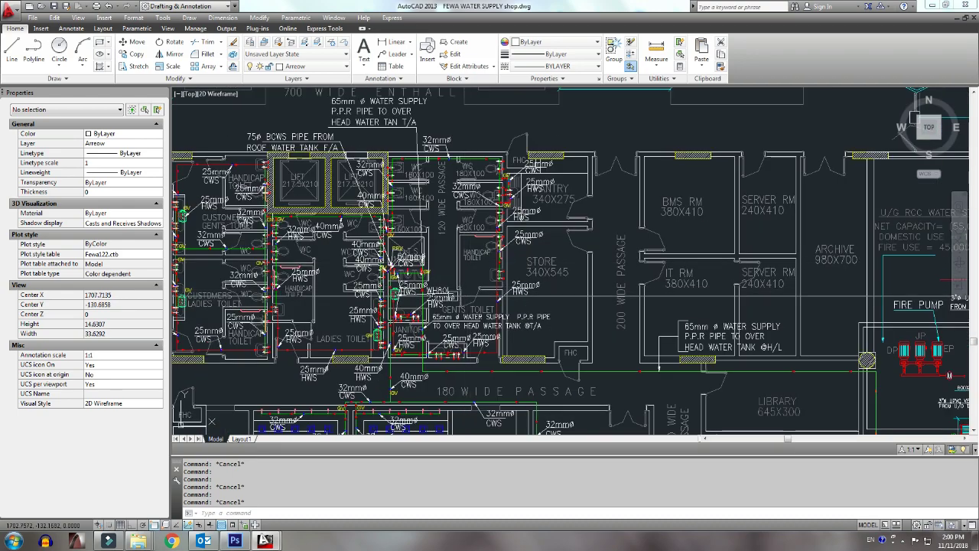
scroll(395, 251, "up", 4)
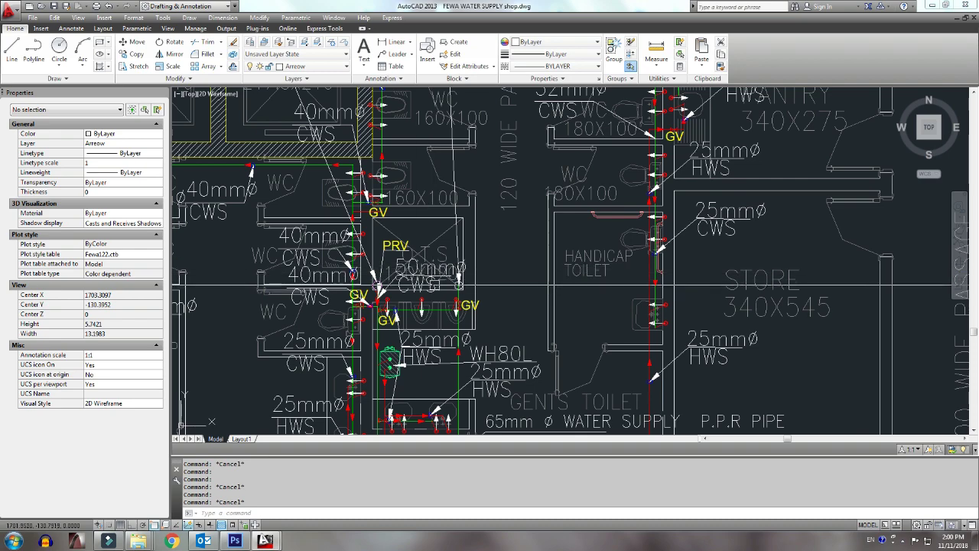
scroll(457, 286, "up", 2)
scroll(462, 279, "up", 2)
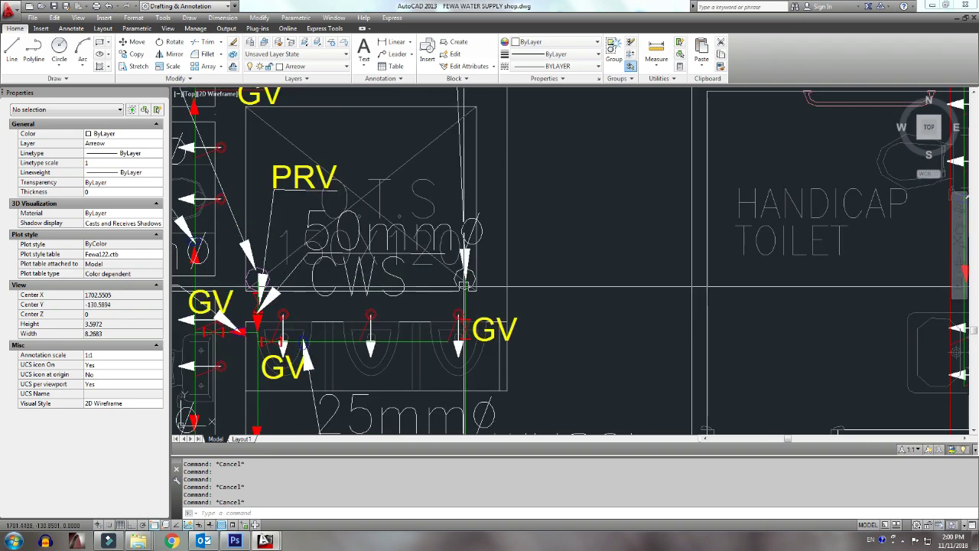
scroll(463, 285, "up", 2)
left_click(444, 276)
scroll(444, 276, "down", 4)
scroll(457, 274, "down", 3)
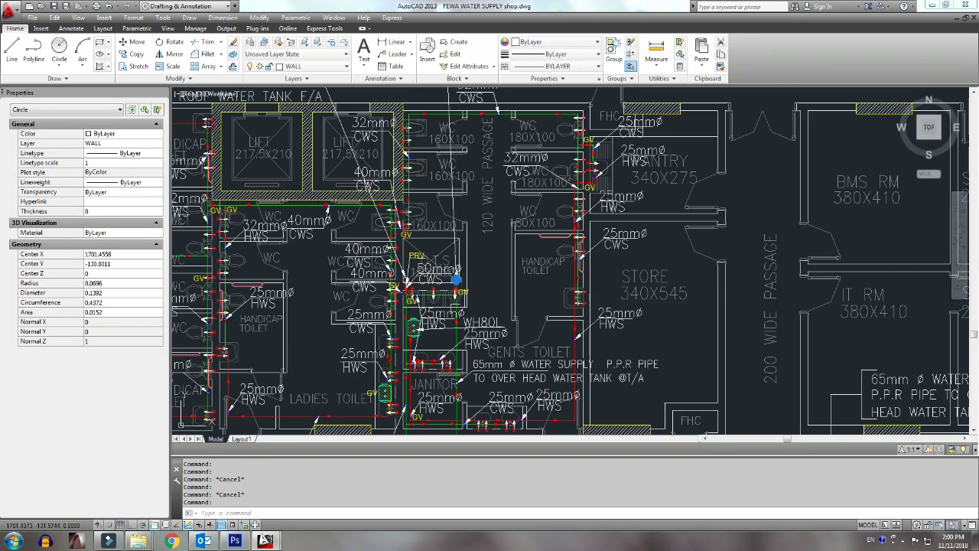
scroll(457, 274, "up", 1)
scroll(459, 274, "down", 3)
Step: Move to the Enthall and Cafeteria area, then zoom back out over the plan
middle_click_drag(458, 274, 458, 410)
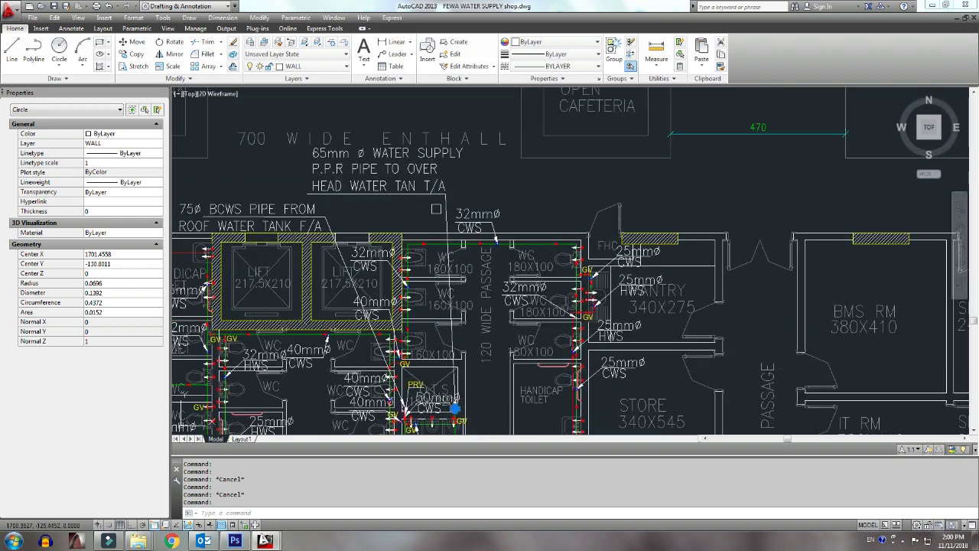
scroll(340, 184, "up", 2)
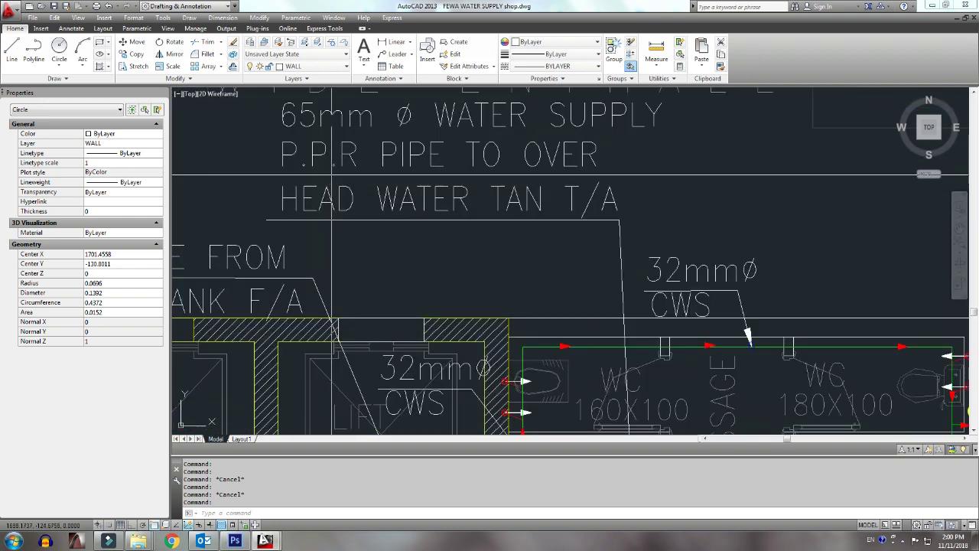
middle_click_drag(337, 157, 336, 191)
scroll(335, 193, "down", 2)
scroll(336, 193, "down", 2)
scroll(398, 206, "down", 2)
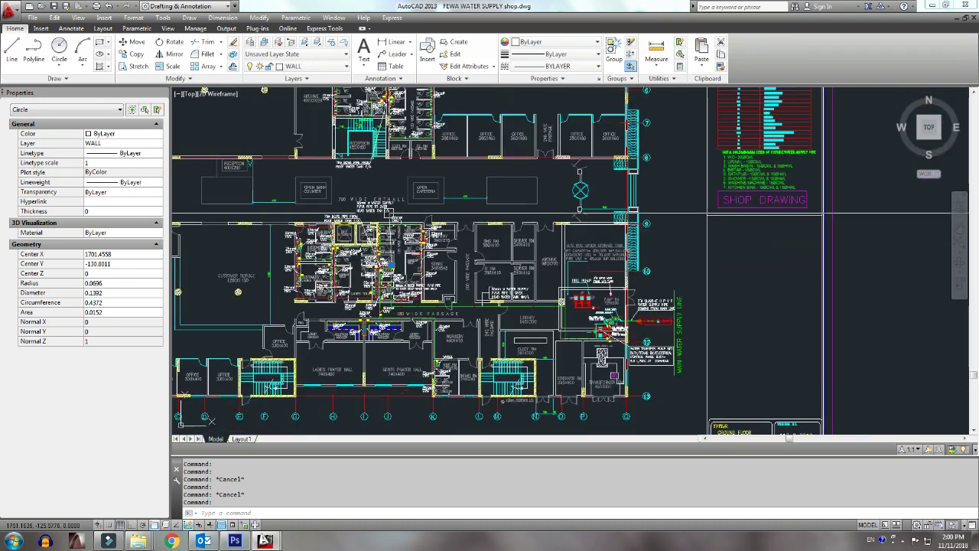
scroll(474, 230, "down", 2)
Step: Clear the circle selection and move to the overhead water tank sheet around the O.T.S shaft
scroll(554, 245, "down", 2)
key("Escape")
mouse_move(841, 245)
middle_mouse_down()
mouse_move(547, 246)
mouse_move(546, 315)
middle_mouse_up()
scroll(539, 237, "up", 3)
scroll(546, 244, "up", 2)
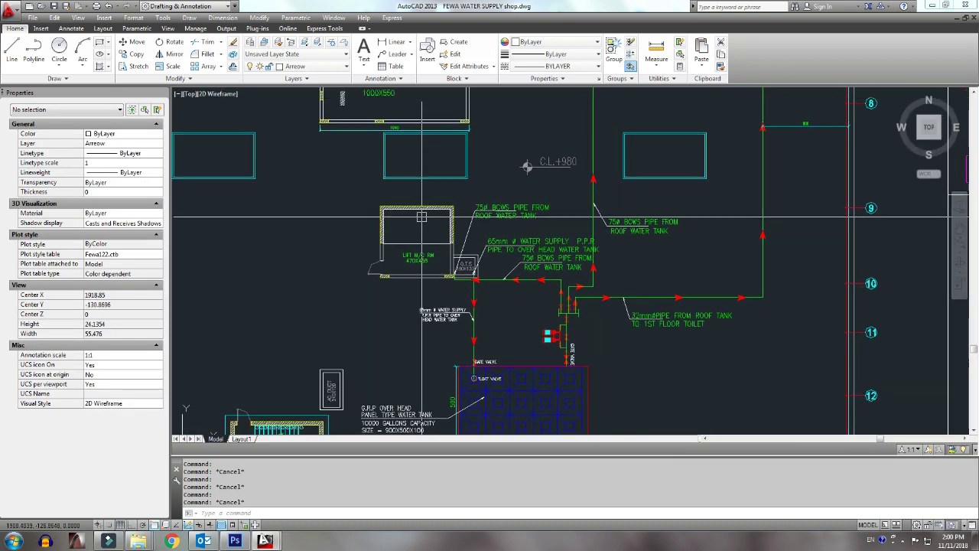
middle_click_drag(478, 300, 479, 219)
scroll(476, 192, "up", 1)
scroll(476, 207, "up", 2)
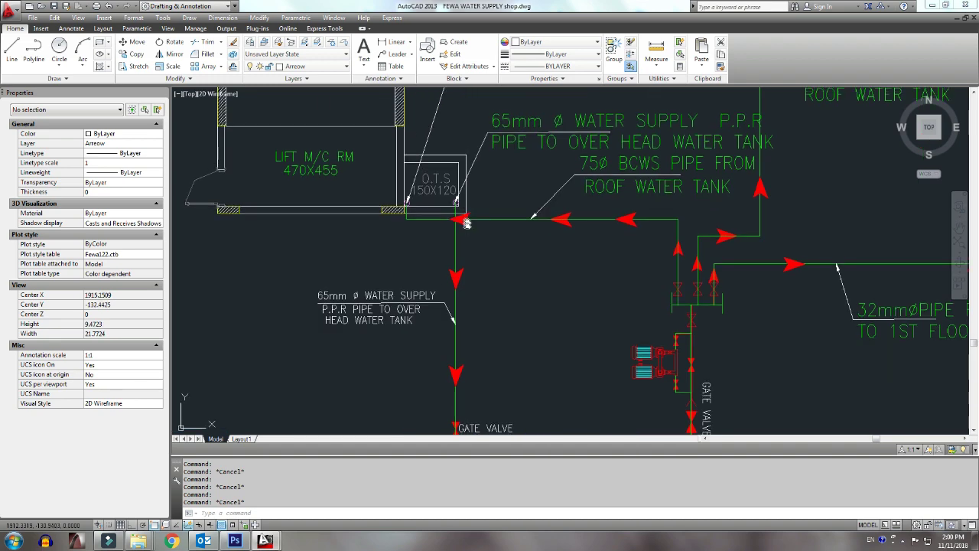
scroll(475, 227, "down", 2)
scroll(475, 285, "down", 4)
scroll(475, 286, "up", 1)
scroll(459, 275, "up", 3)
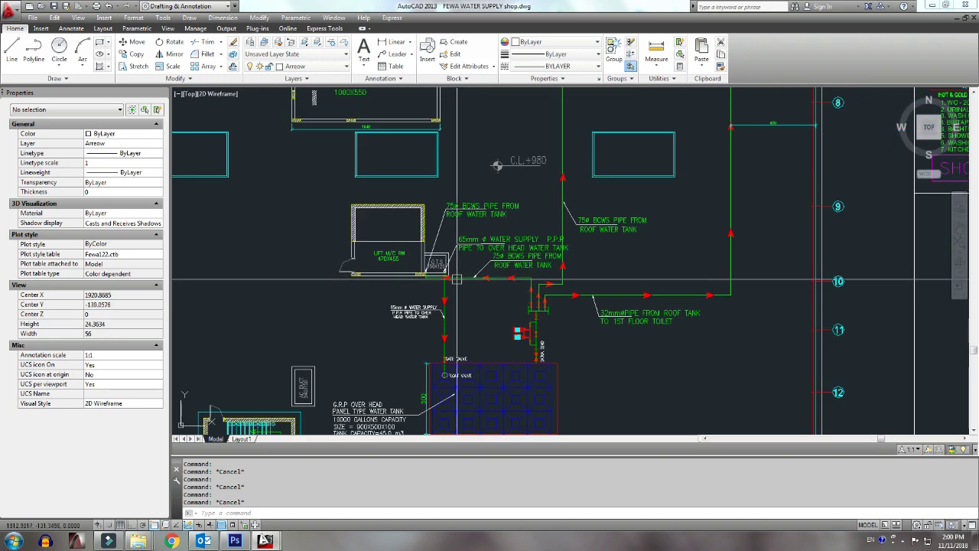
scroll(436, 264, "up", 3)
scroll(427, 261, "up", 2)
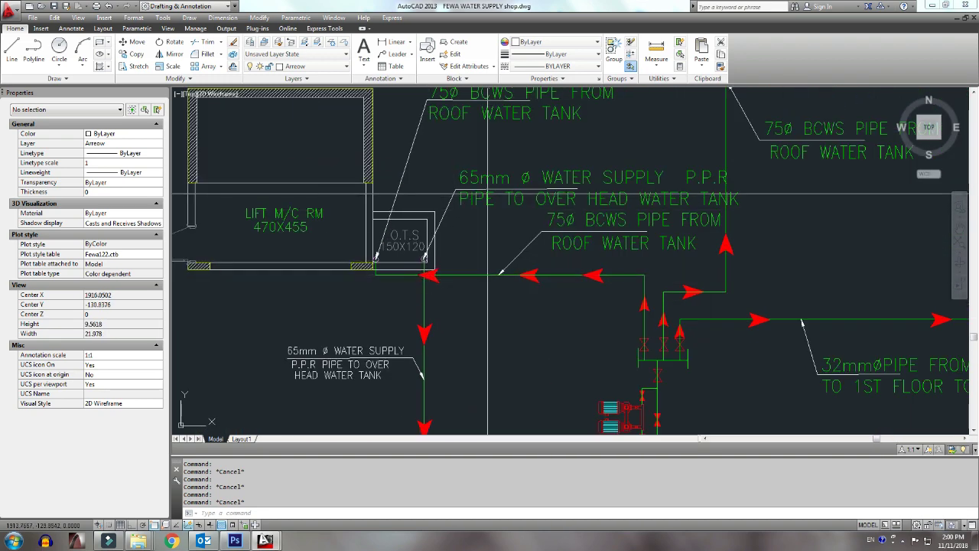
Step: Follow the 65mm supply down to its gate and float valves, centred on the G.R.P tank
middle_click_drag(427, 318, 448, 206)
scroll(448, 206, "down", 1)
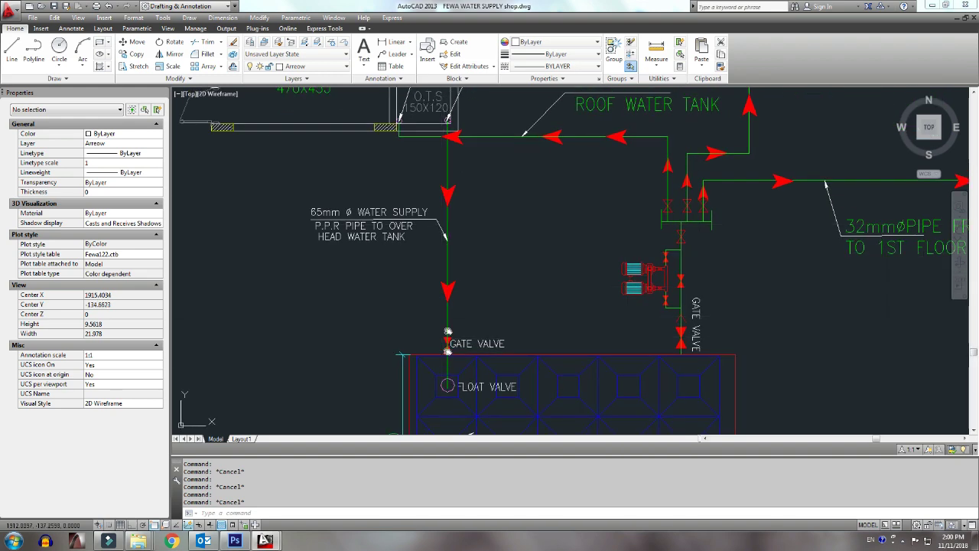
scroll(465, 326, "down", 5)
scroll(465, 268, "up", 2)
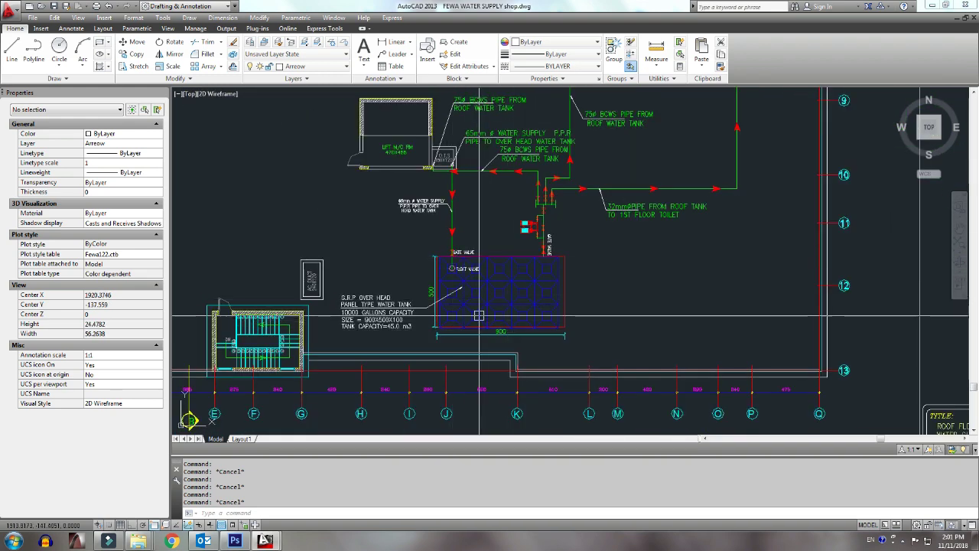
scroll(442, 312, "up", 4)
scroll(501, 306, "down", 2)
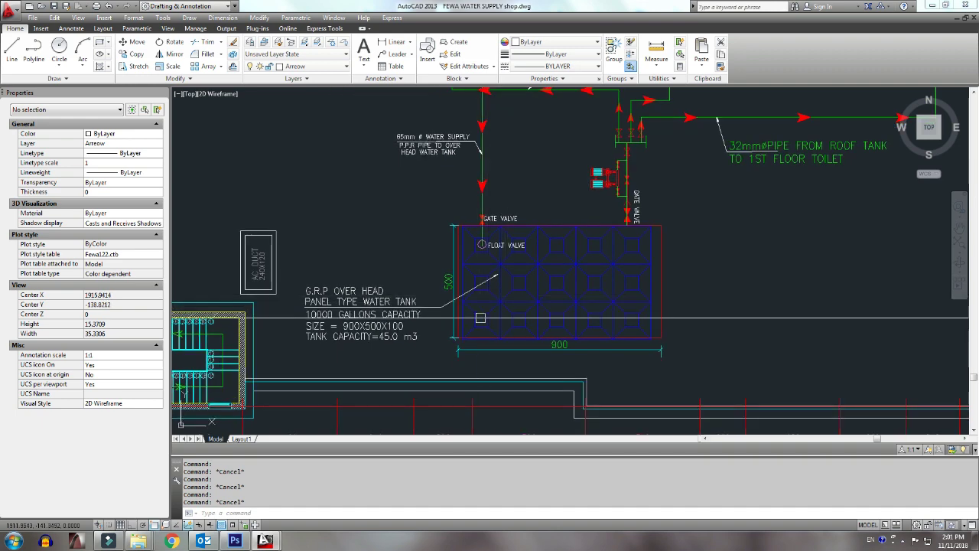
mouse_move(474, 310)
middle_mouse_down()
mouse_move(468, 324)
mouse_move(461, 238)
middle_mouse_up()
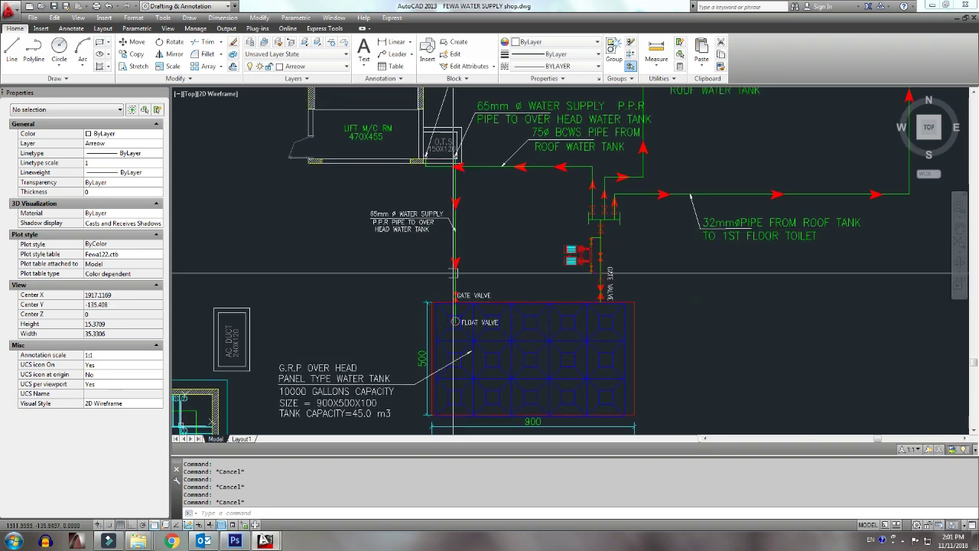
scroll(463, 368, "up", 3)
scroll(541, 319, "down", 1)
Step: Nudge toward the gate and float valves, then zoom out to the 10000-gallon tank and lift room
middle_click_drag(541, 320, 529, 345)
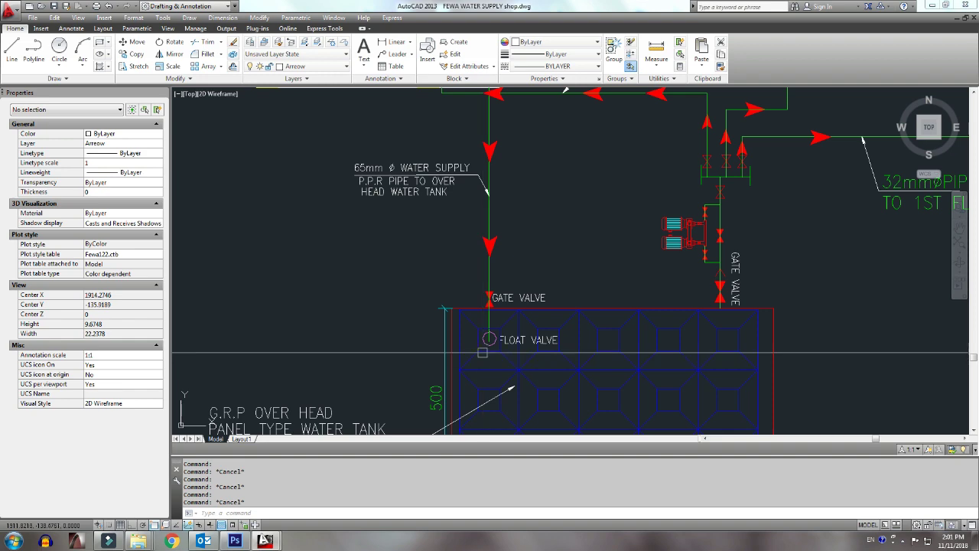
scroll(482, 353, "down", 3)
scroll(483, 353, "down", 1)
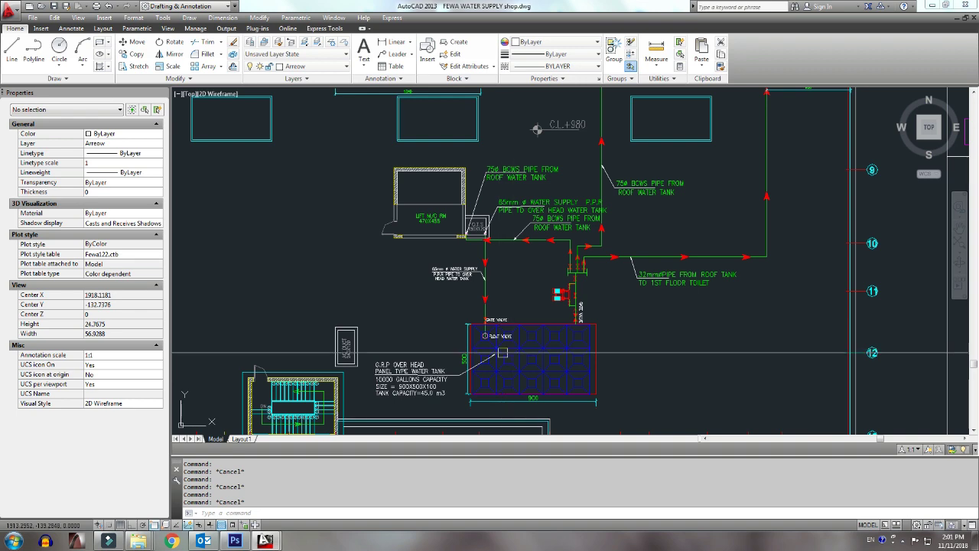
Step: Zoom in on the booster pump and valve cluster and reveal the pipe labels above it
scroll(520, 352, "up", 1)
scroll(536, 352, "up", 1)
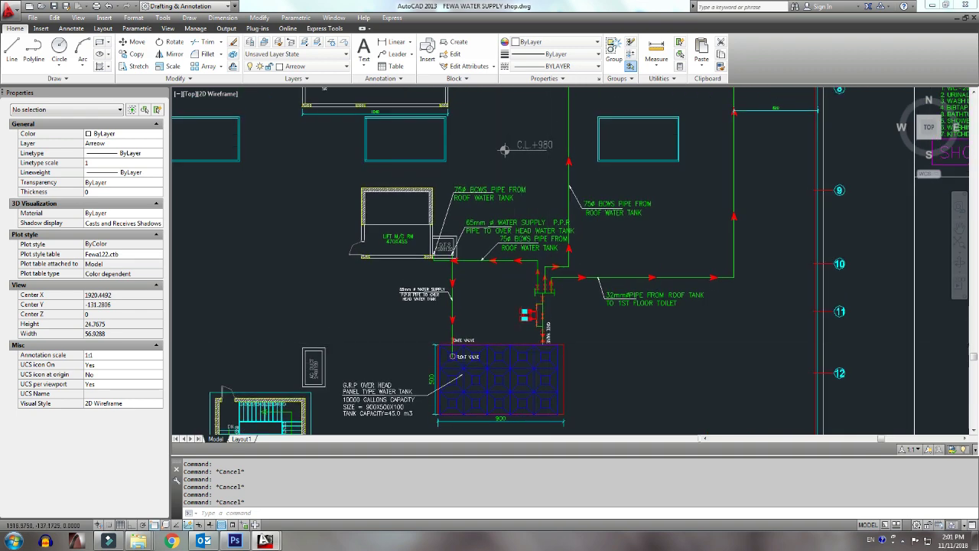
scroll(538, 353, "up", 2)
middle_click_drag(539, 353, 520, 380)
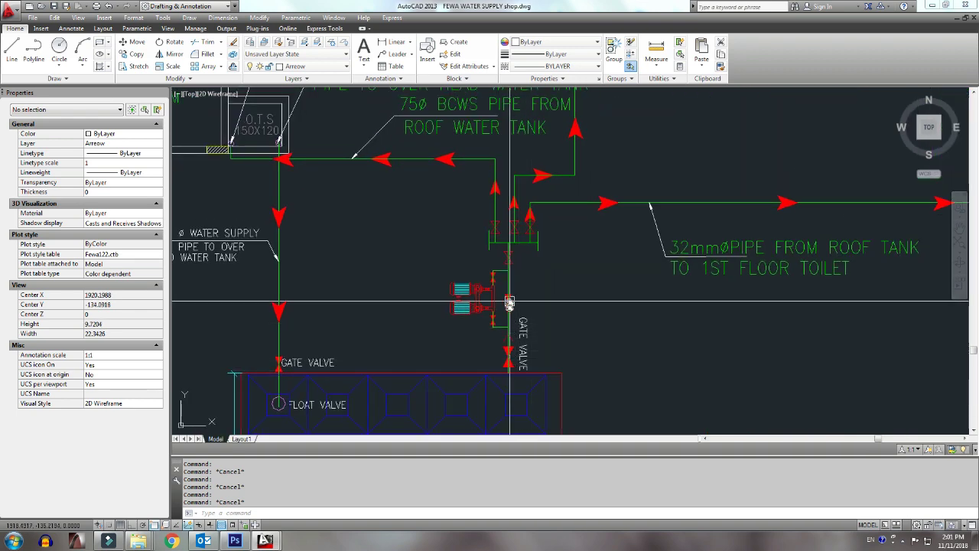
middle_click_drag(509, 303, 494, 346)
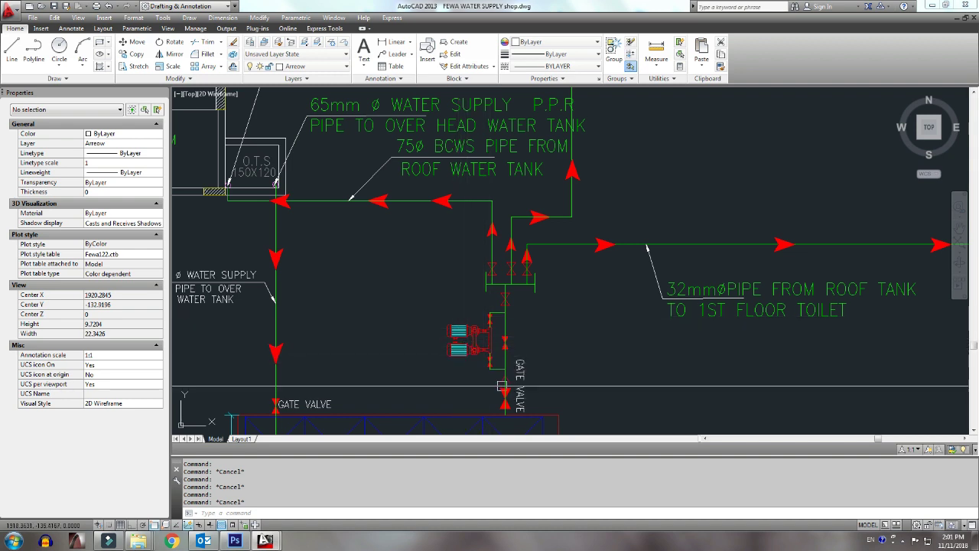
middle_click_drag(505, 339, 502, 368)
Step: Zoom out and pan to the lift machine room and the rooms above the piping
scroll(499, 369, "down", 4)
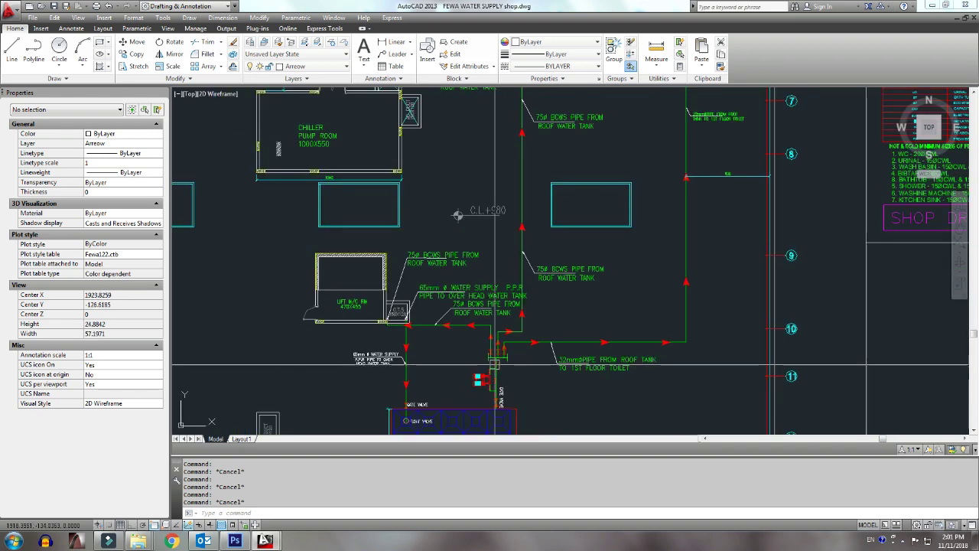
scroll(493, 366, "up", 5)
scroll(468, 372, "up", 3)
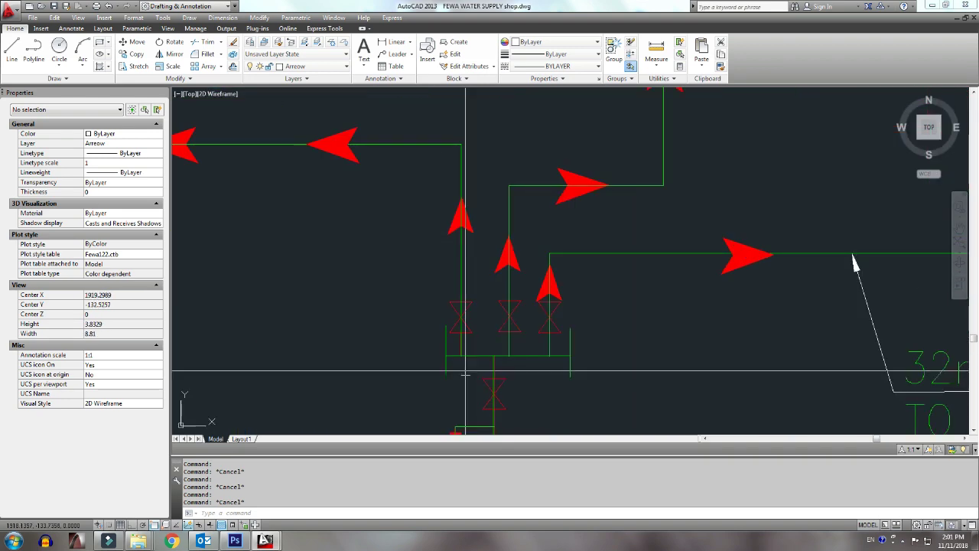
scroll(492, 355, "down", 5)
scroll(534, 352, "down", 1)
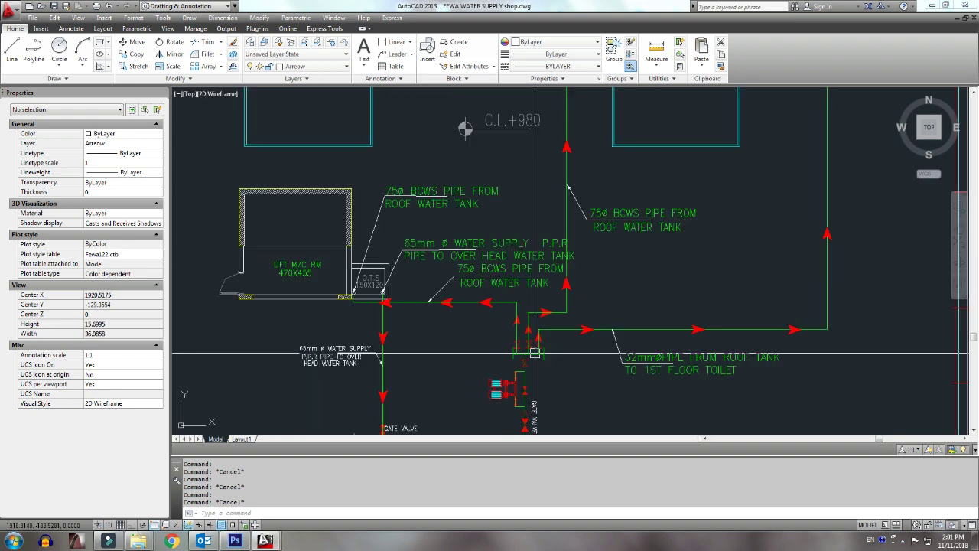
scroll(534, 352, "up", 2)
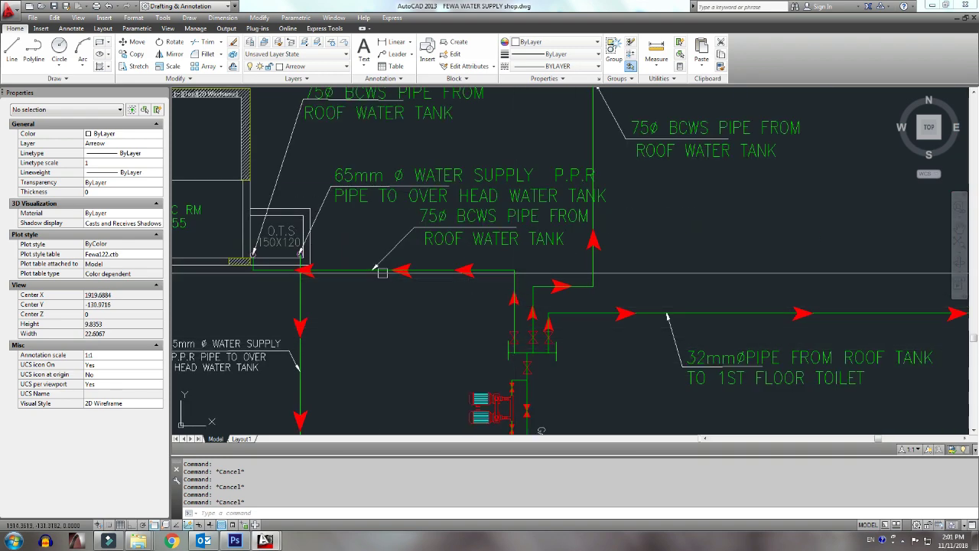
mouse_move(312, 268)
middle_mouse_down()
mouse_move(380, 277)
mouse_move(349, 332)
middle_mouse_up()
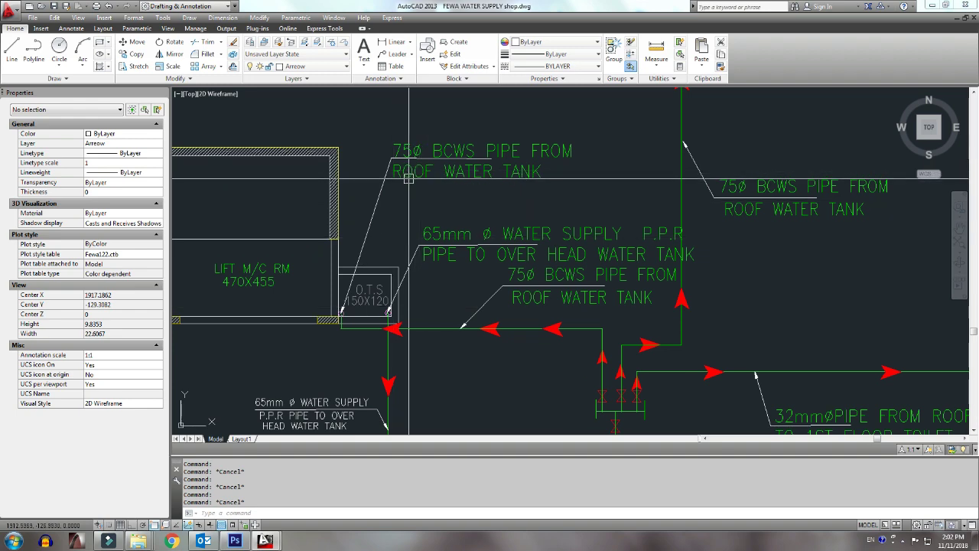
scroll(416, 329, "down", 4)
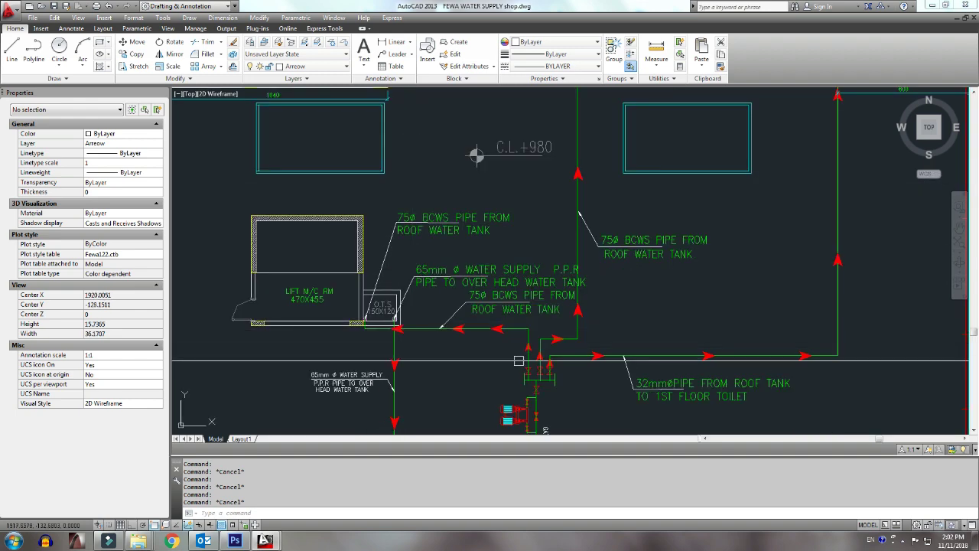
middle_click_drag(544, 312, 530, 344)
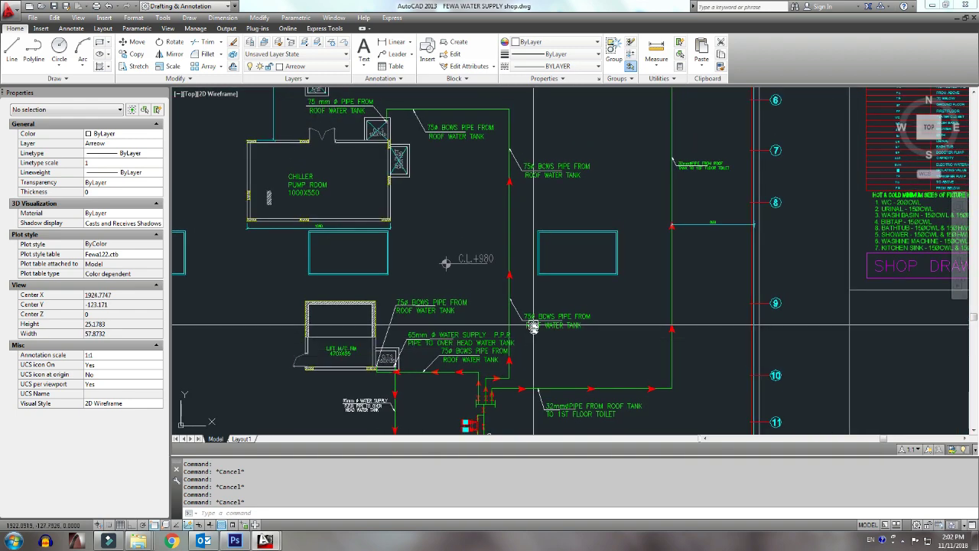
Step: Pan and zoom to bring the chiller pump room into view
middle_click_drag(531, 276, 531, 332)
scroll(405, 247, "down", 1)
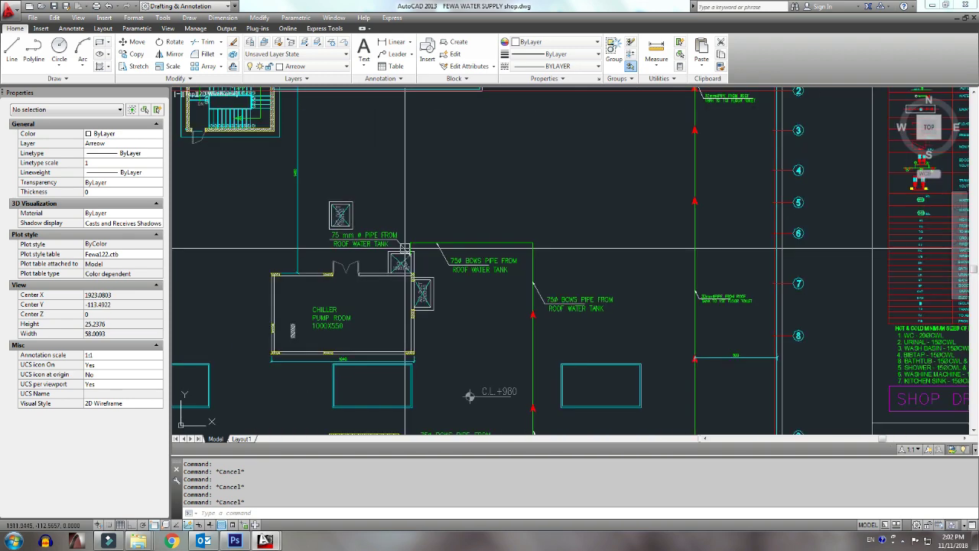
scroll(404, 247, "down", 2)
scroll(404, 247, "down", 1)
scroll(520, 325, "up", 6)
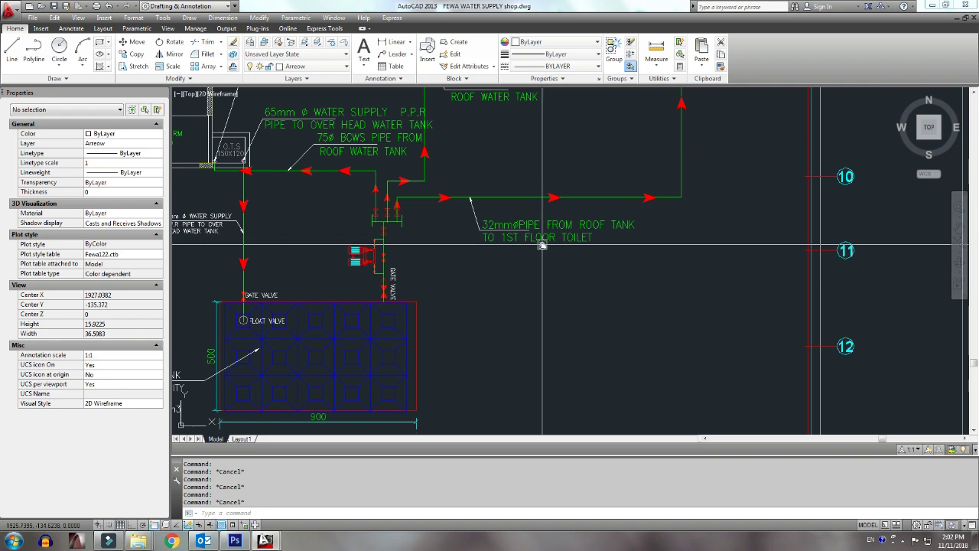
Step: Follow the riser from grid line 9 up to its label at grid lines 1–3
middle_click_drag(541, 244, 497, 317)
middle_click_drag(535, 230, 474, 329)
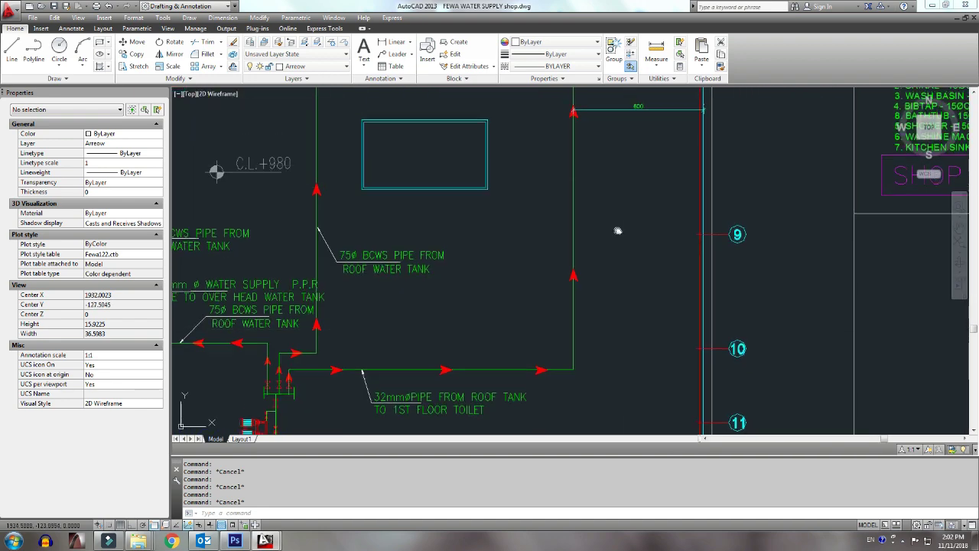
mouse_move(597, 114)
middle_mouse_down()
mouse_move(590, 319)
mouse_move(568, 411)
middle_mouse_up()
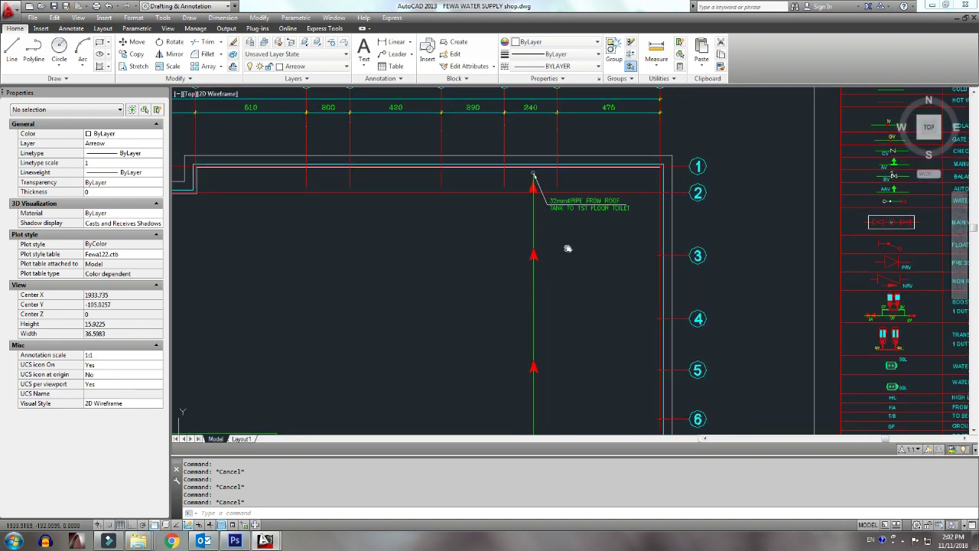
middle_click_drag(568, 247, 538, 306)
scroll(530, 221, "up", 4)
scroll(513, 222, "down", 3)
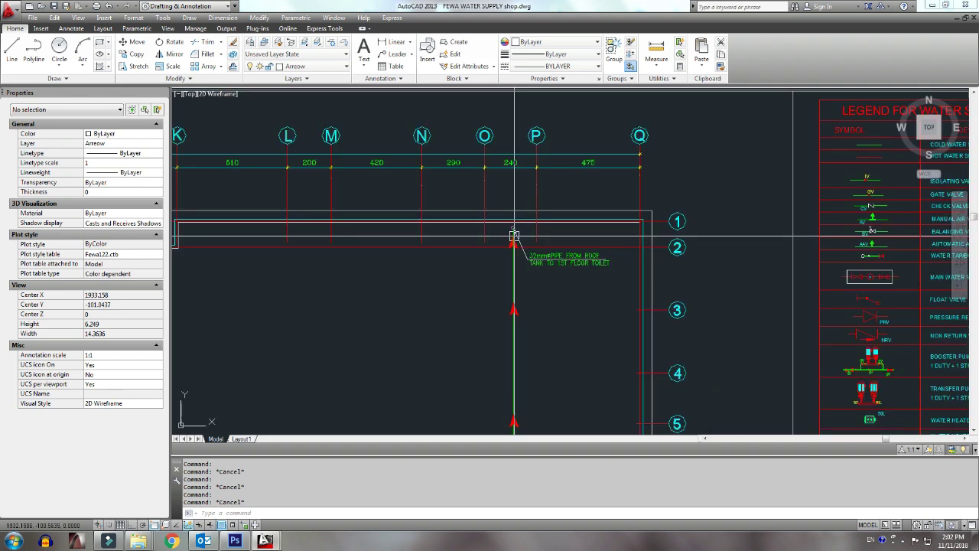
scroll(512, 229, "down", 3)
scroll(516, 245, "down", 2)
scroll(521, 338, "up", 1)
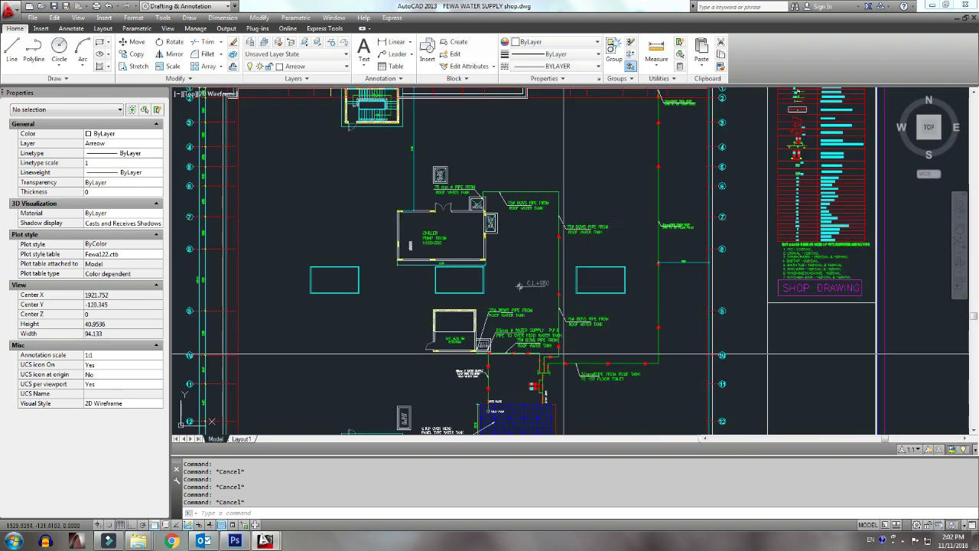
scroll(537, 366, "up", 1)
Step: Recentre and zoom over the roof water tank piping and valve group
middle_click_drag(538, 367, 546, 328)
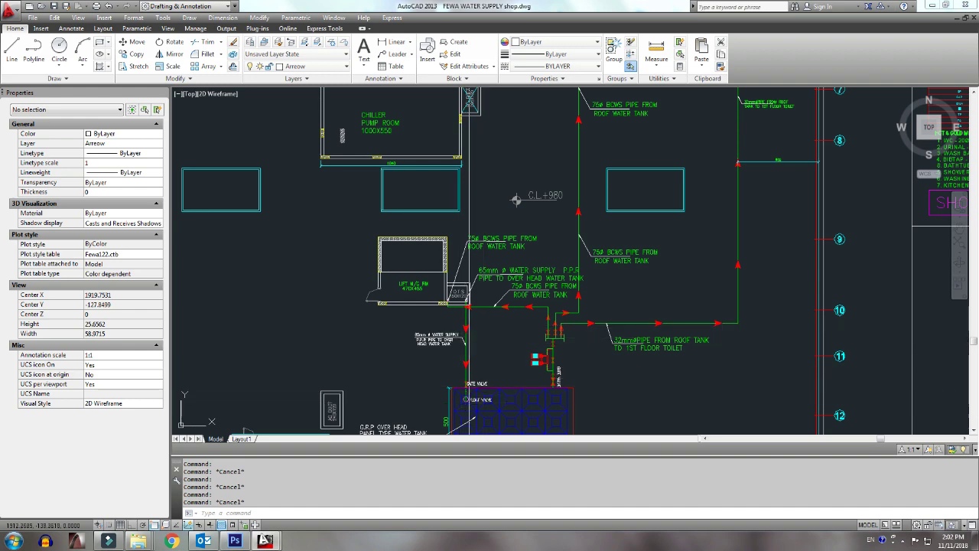
scroll(547, 344, "up", 6)
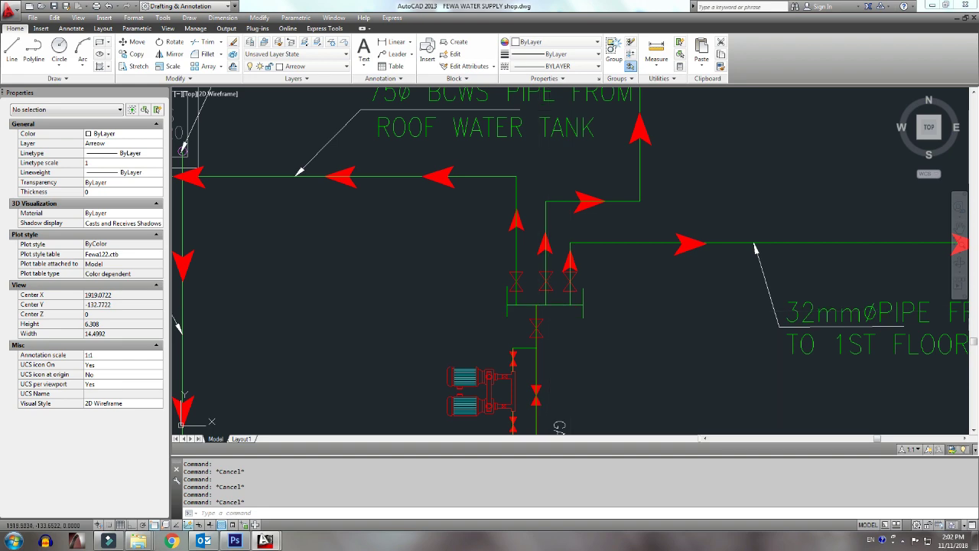
scroll(570, 290, "down", 6)
scroll(569, 291, "up", 10)
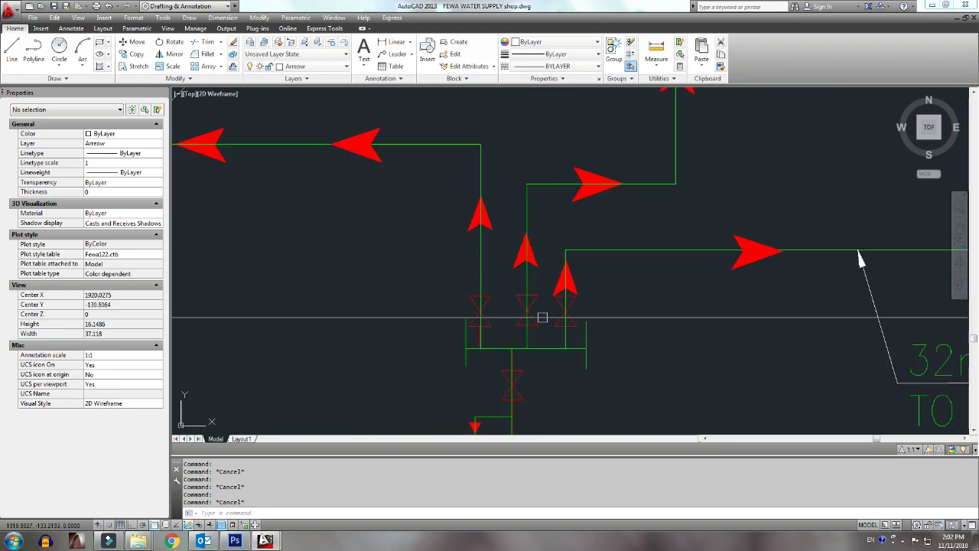
scroll(573, 306, "up", 2)
scroll(585, 343, "down", 4)
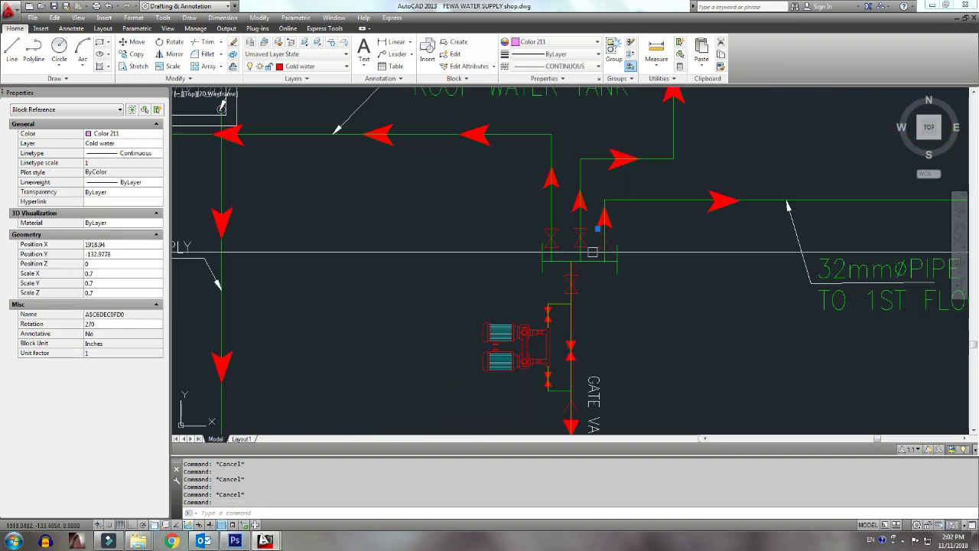
scroll(581, 248, "up", 3)
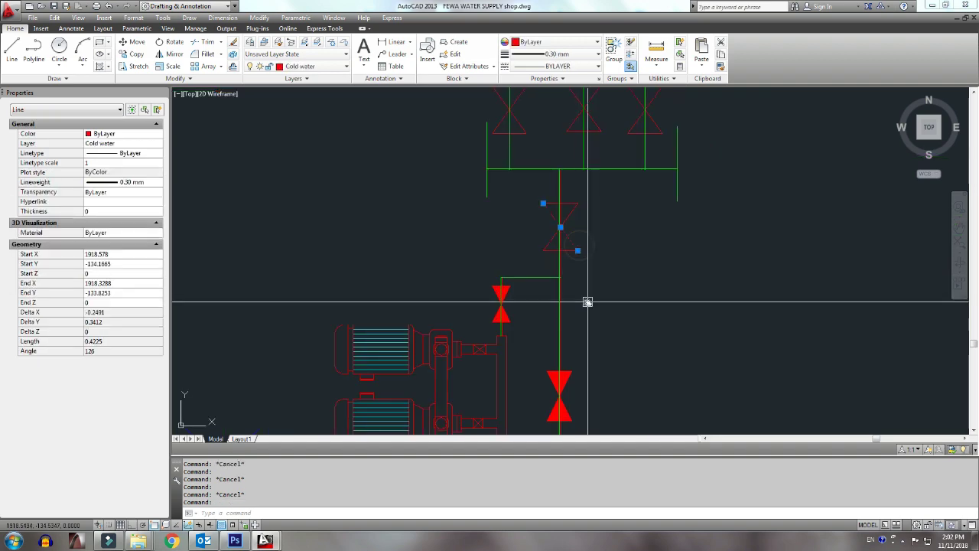
Step: Inspect the riser, pumps and upper roof-tank pipe runs, then zoom out to all layout sheets
middle_click_drag(585, 303, 591, 268)
scroll(591, 267, "down", 3)
scroll(587, 306, "down", 3)
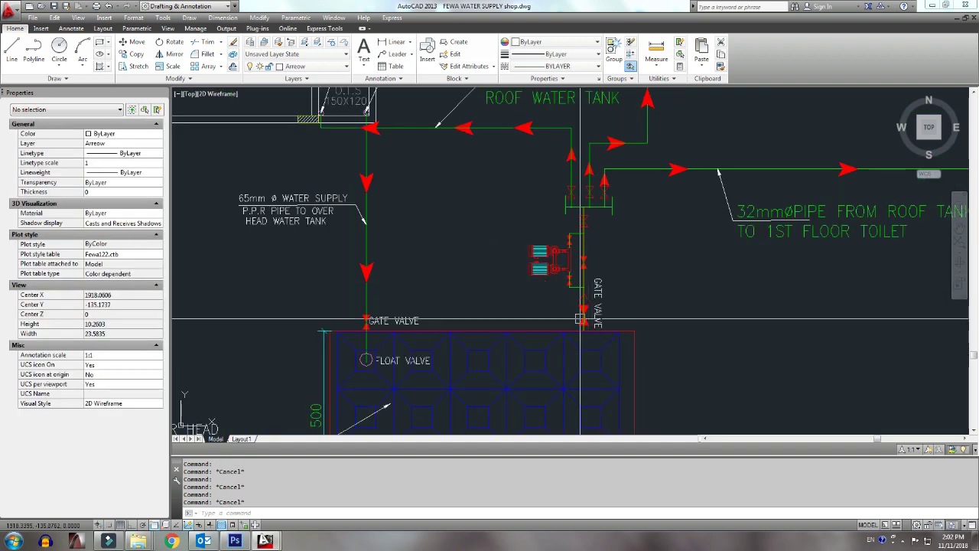
scroll(586, 323, "up", 3)
scroll(566, 313, "down", 3)
scroll(392, 323, "up", 2)
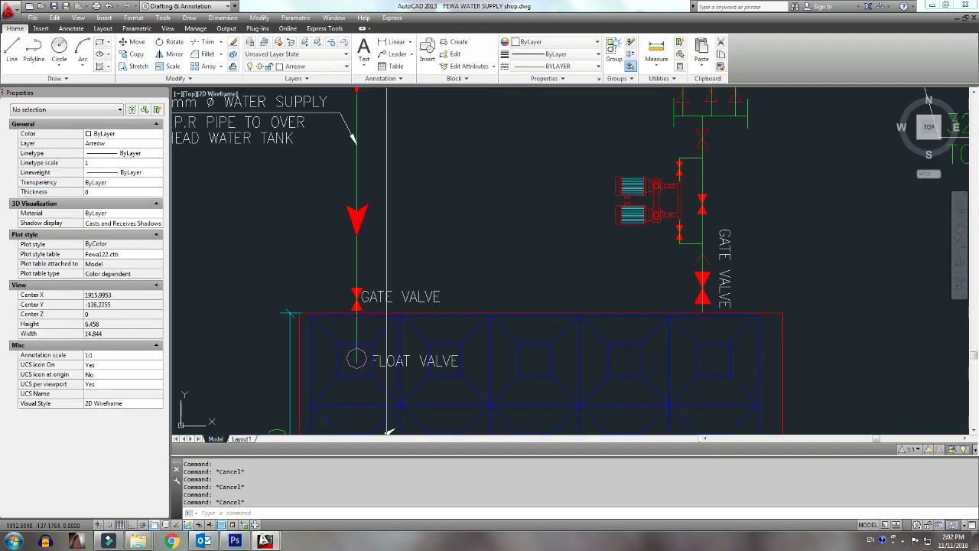
scroll(417, 308, "down", 5)
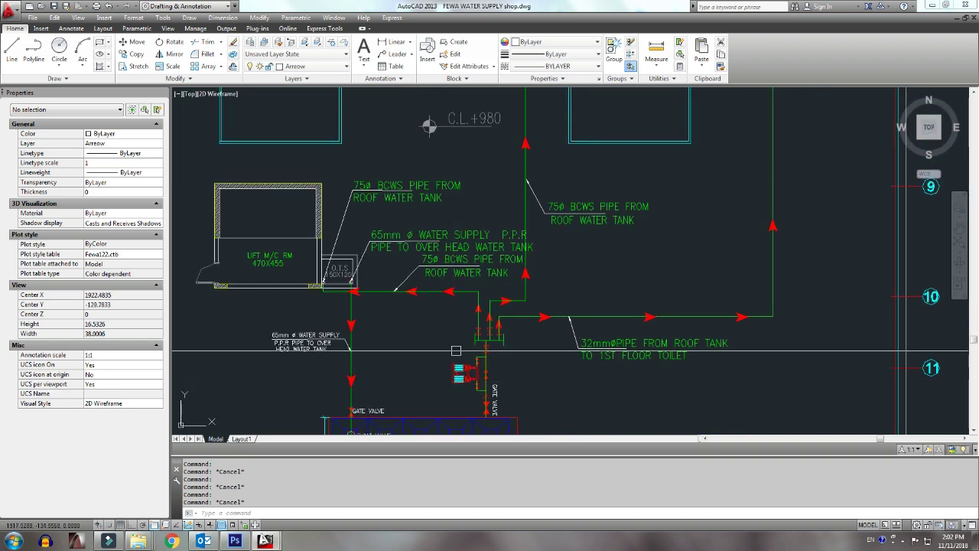
scroll(480, 336, "up", 1)
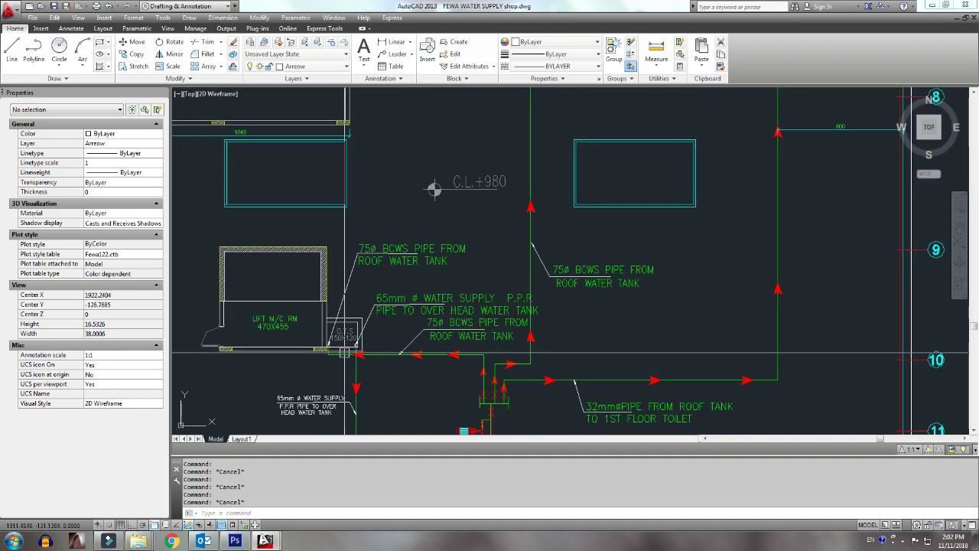
middle_click_drag(335, 309, 435, 335)
scroll(540, 179, "down", 5)
Step: Zoom into the ground-floor toilet block around the 50mm cold water supply
scroll(551, 230, "down", 4)
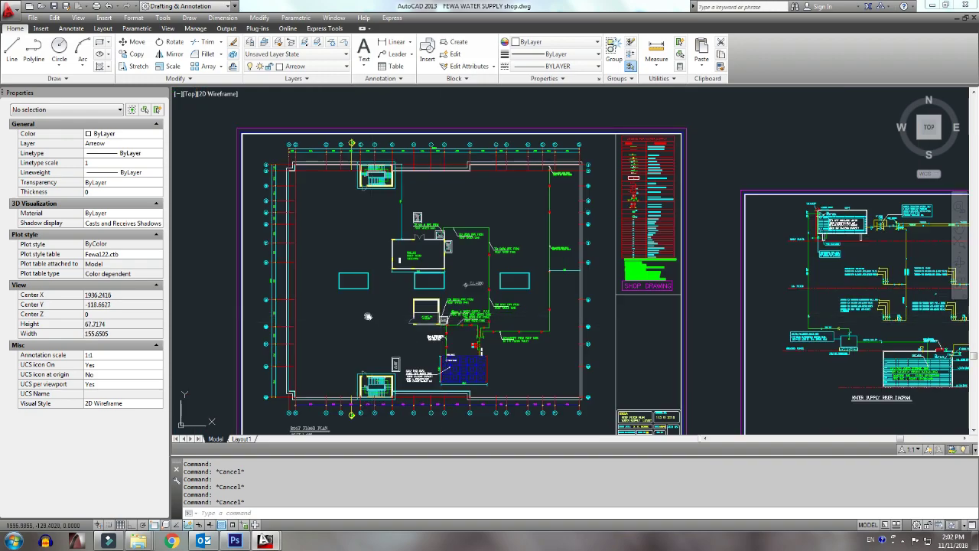
scroll(567, 288, "down", 4)
scroll(464, 283, "up", 2)
scroll(528, 275, "up", 11)
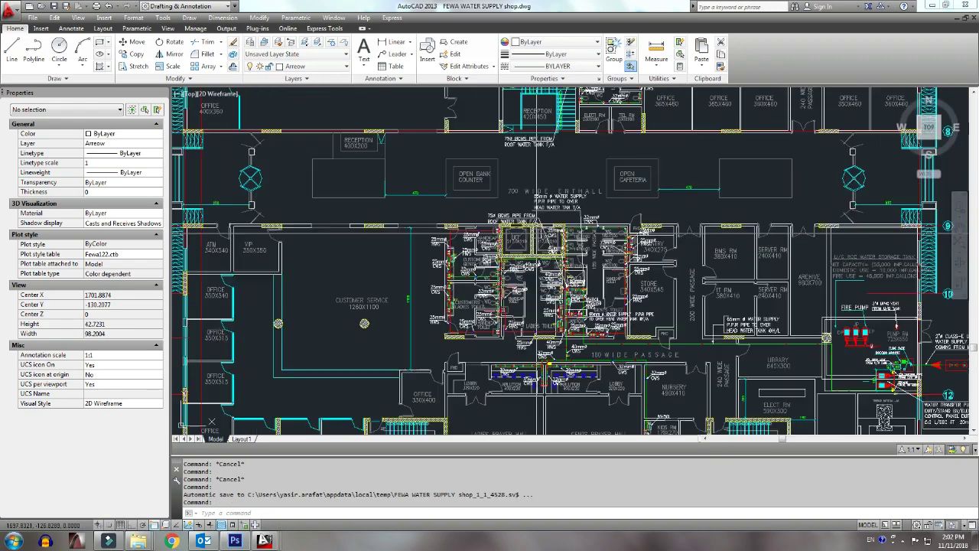
scroll(533, 272, "up", 1)
scroll(533, 271, "up", 3)
scroll(533, 272, "down", 2)
scroll(528, 279, "down", 3)
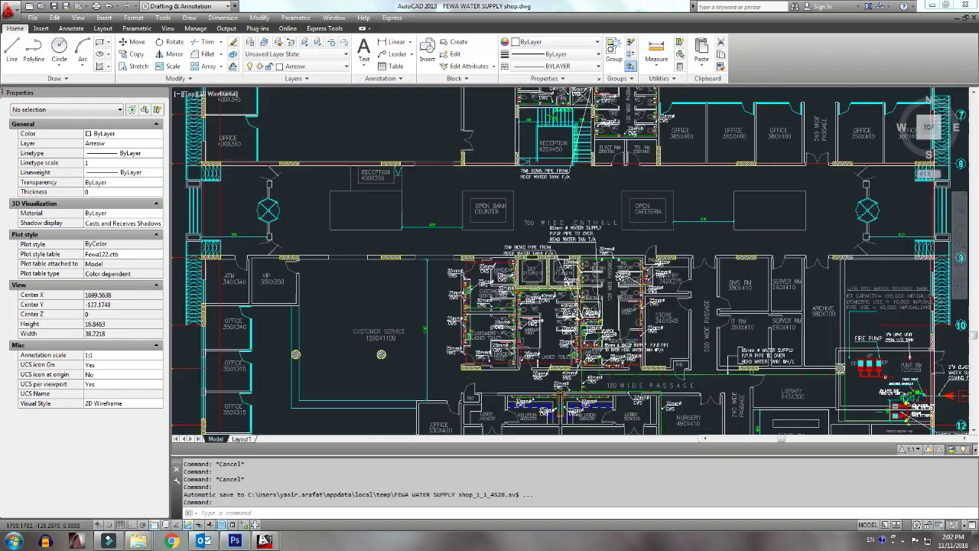
scroll(522, 289, "down", 2)
scroll(517, 297, "down", 1)
scroll(496, 299, "up", 2)
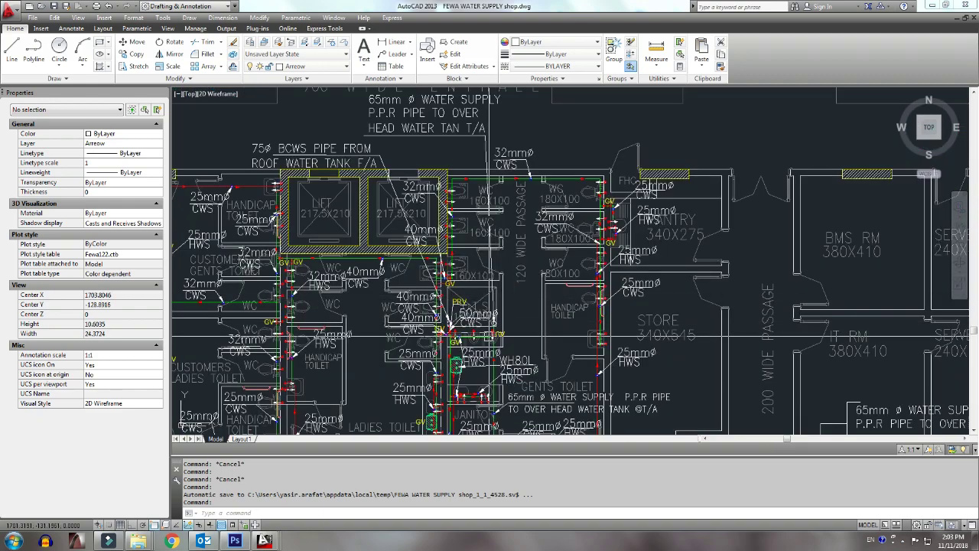
scroll(488, 334, "up", 2)
scroll(474, 314, "up", 2)
scroll(463, 295, "up", 2)
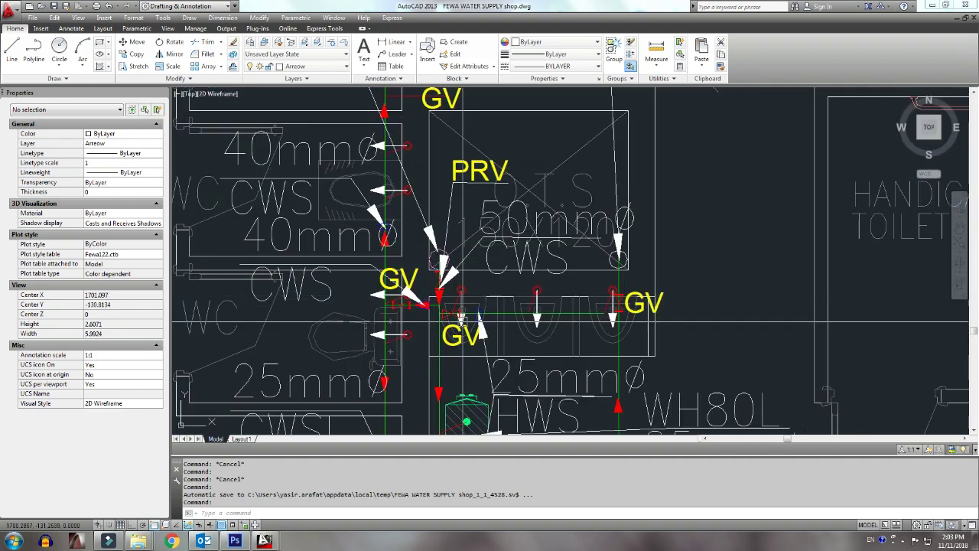
scroll(442, 269, "down", 10)
scroll(517, 273, "up", 5)
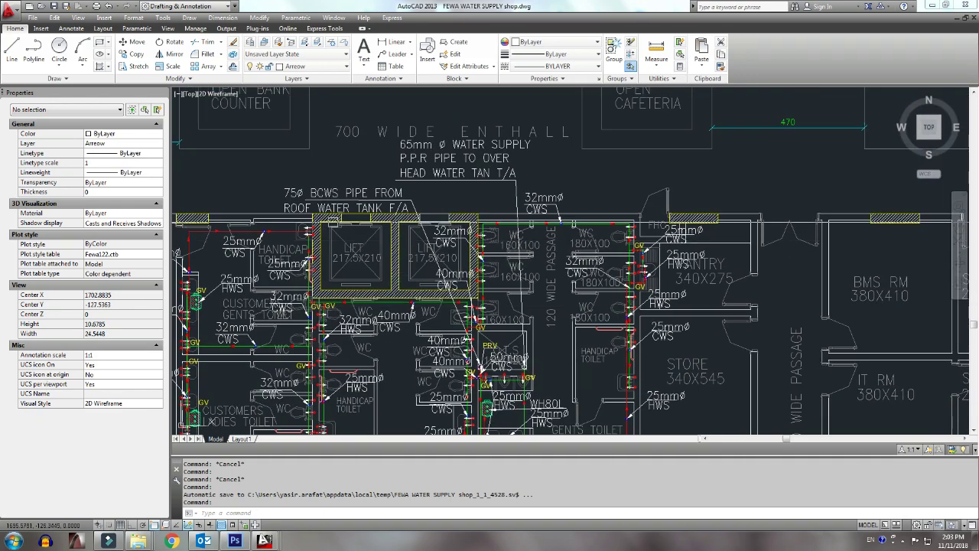
scroll(478, 375, "up", 4)
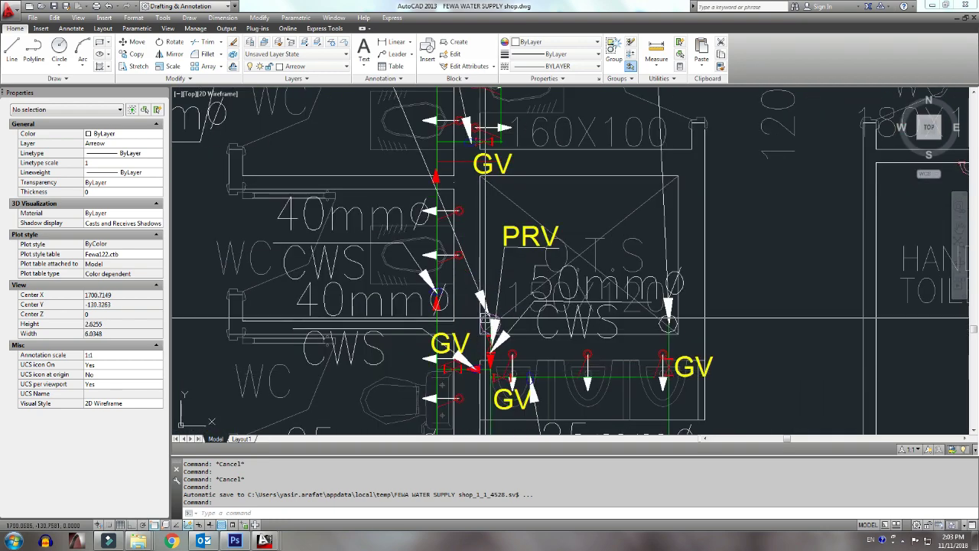
scroll(488, 320, "up", 1)
scroll(488, 319, "down", 2)
scroll(490, 318, "up", 4)
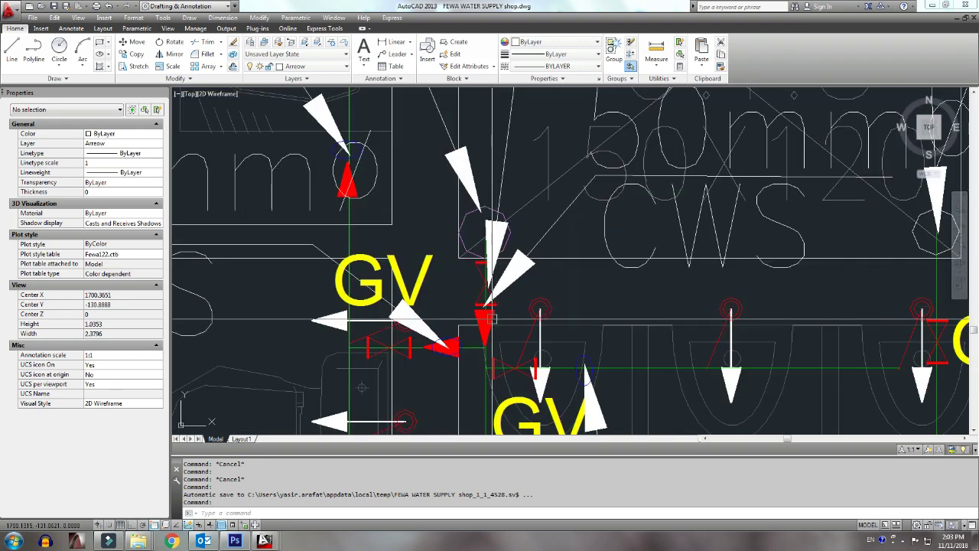
scroll(490, 318, "up", 3)
Step: Select the green cold water polyline to check it, then clear the selection
left_click(491, 318)
scroll(493, 243, "down", 3)
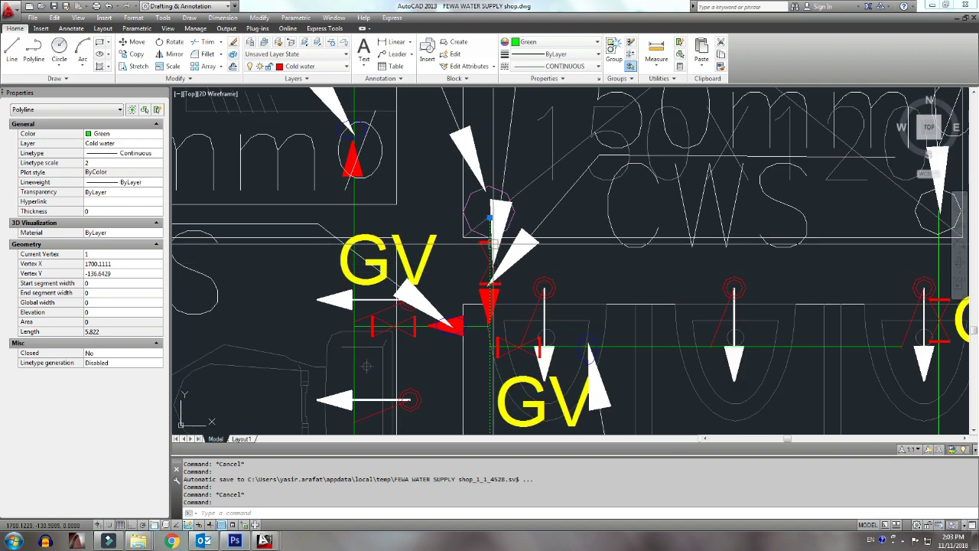
scroll(489, 229, "down", 1)
scroll(488, 290, "up", 1)
scroll(488, 281, "up", 2)
key("Escape")
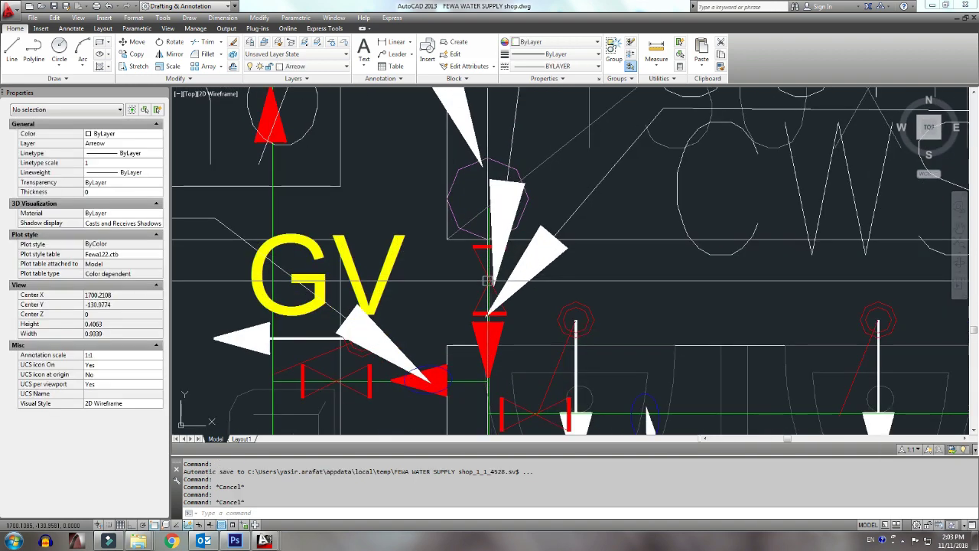
Step: Zoom around the PRV and gate valves on the 50mmØ CWS line from the O.T.S
scroll(341, 282, "down", 3)
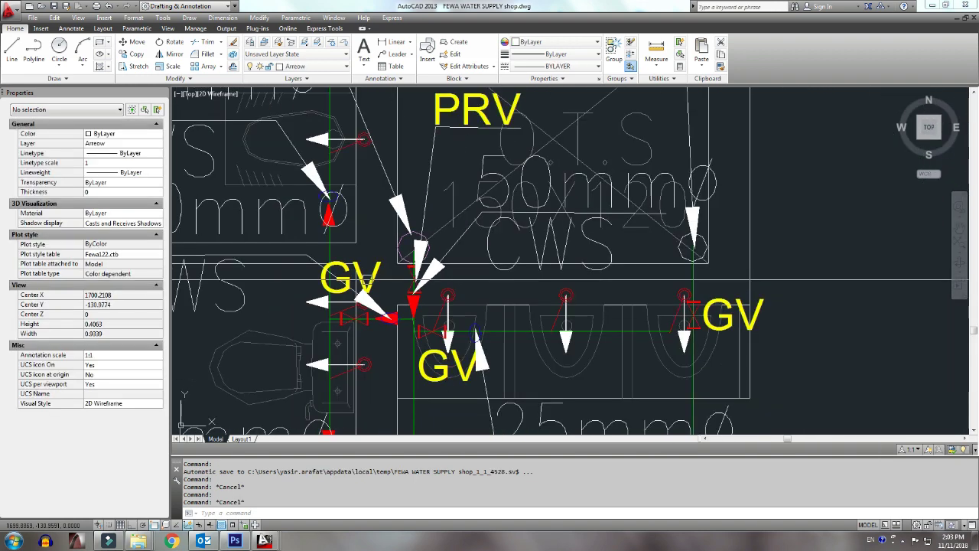
scroll(426, 288, "up", 1)
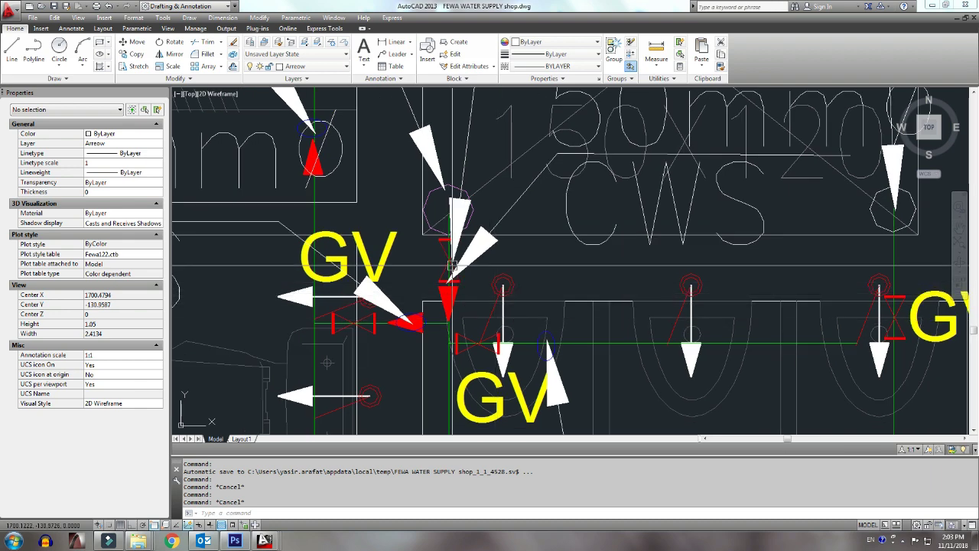
scroll(456, 286, "down", 4)
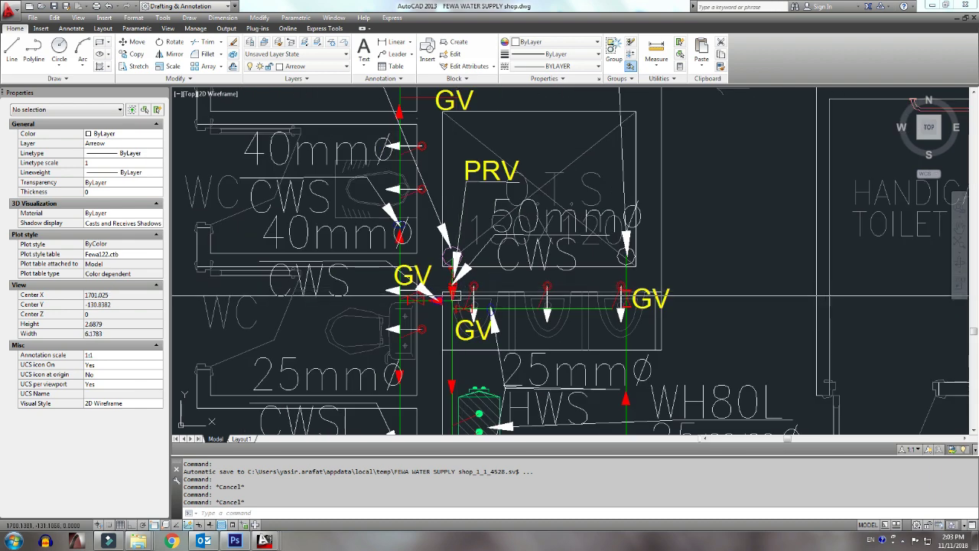
scroll(453, 295, "up", 2)
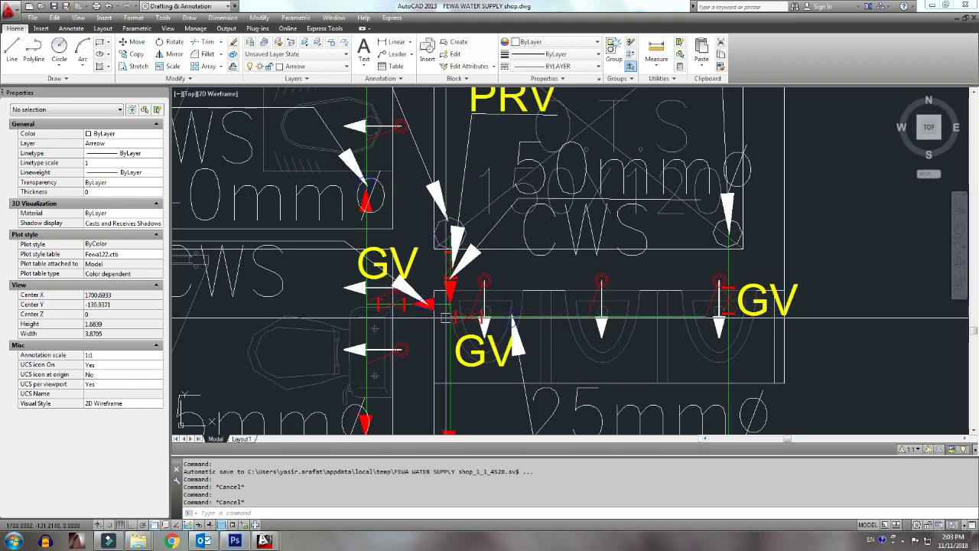
scroll(446, 316, "up", 3)
scroll(448, 317, "down", 1)
scroll(463, 323, "down", 2)
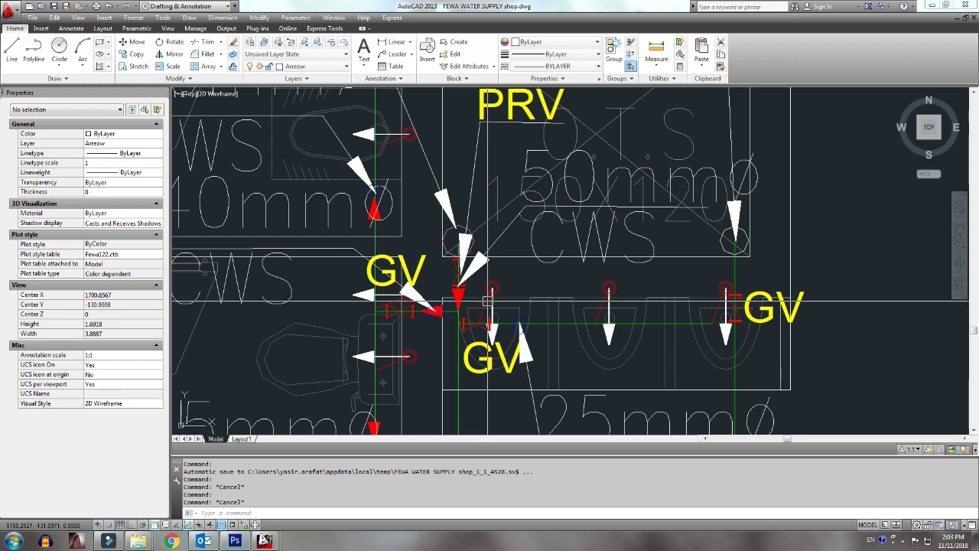
scroll(520, 325, "down", 3)
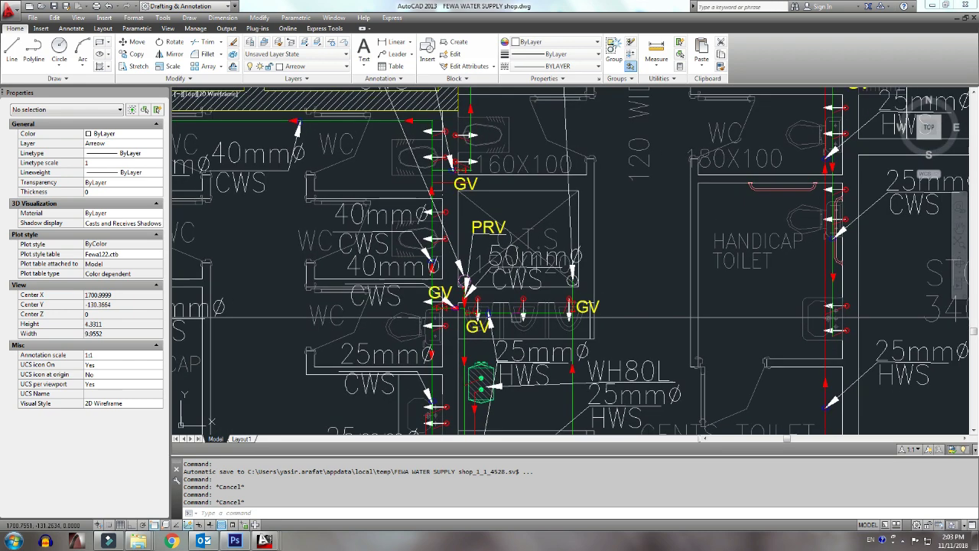
scroll(489, 324, "up", 3)
middle_click_drag(471, 322, 495, 319)
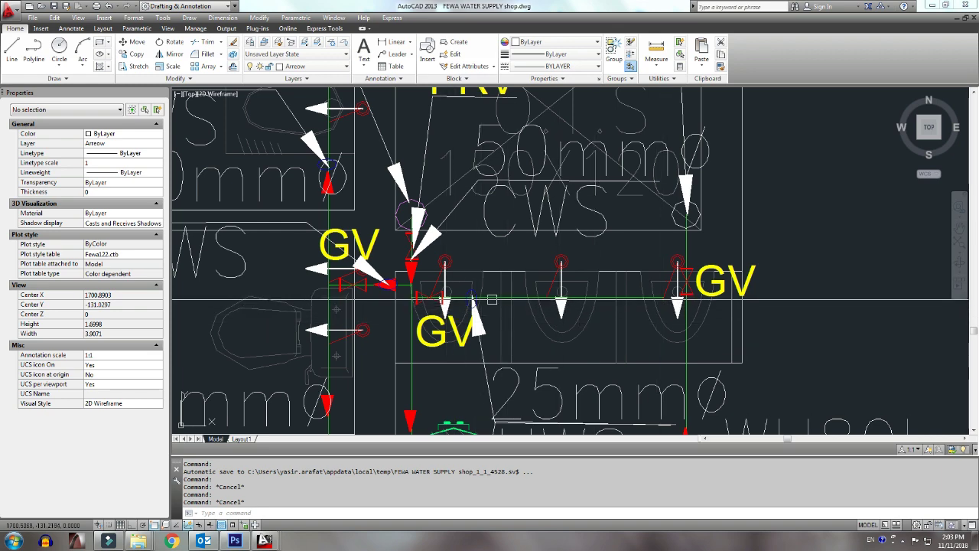
middle_click_drag(491, 299, 563, 317)
middle_click_drag(468, 301, 482, 311)
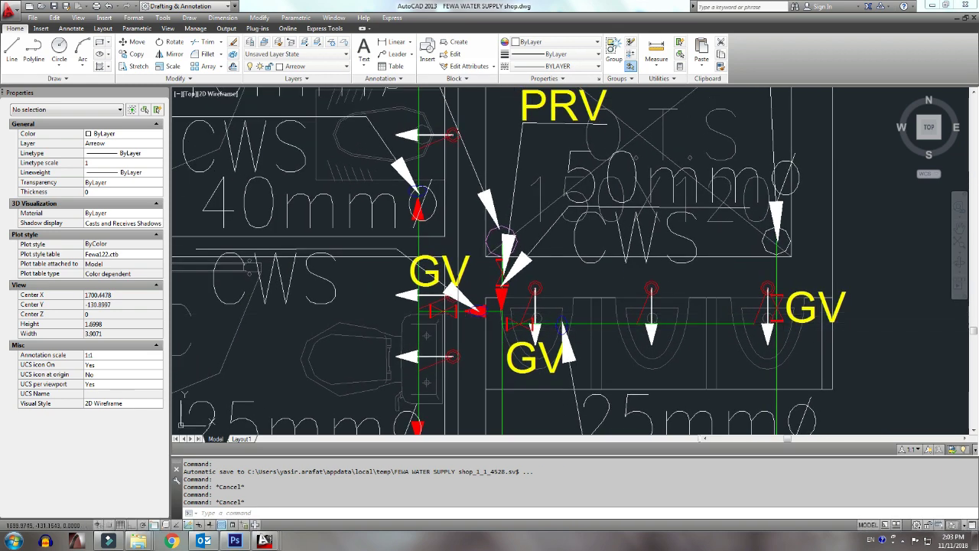
scroll(428, 314, "down", 1)
scroll(443, 329, "down", 1)
scroll(474, 360, "down", 3)
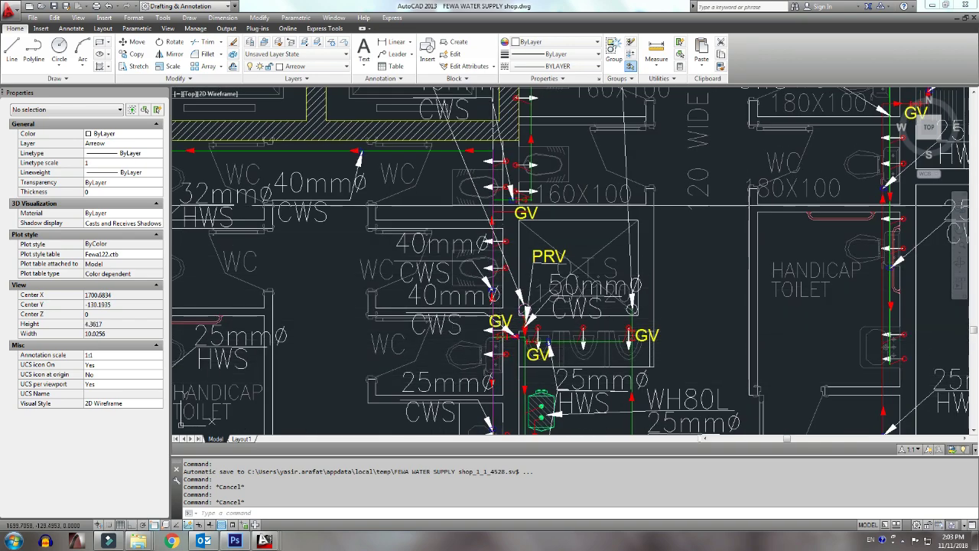
middle_click_drag(354, 158, 520, 189)
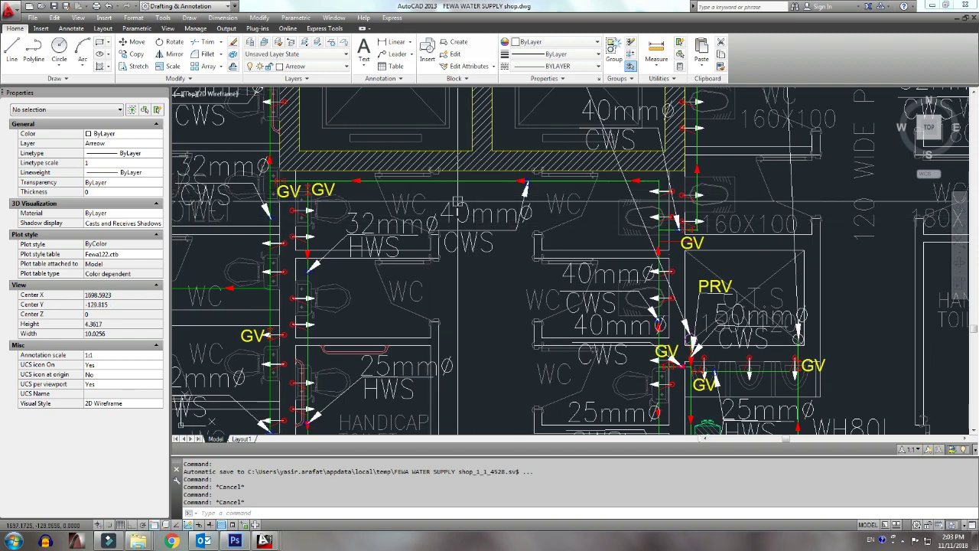
middle_click_drag(267, 184, 529, 262)
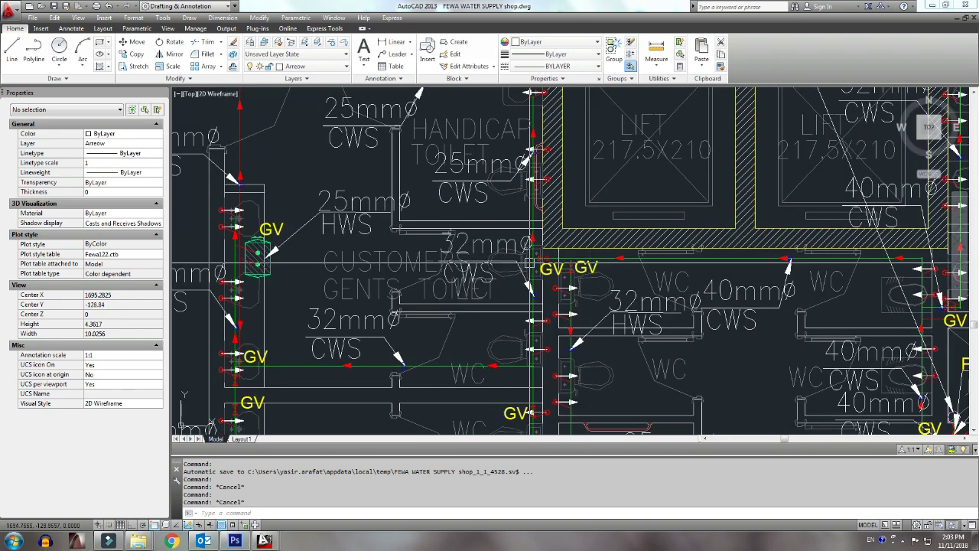
scroll(529, 263, "down", 2)
middle_click_drag(534, 329, 527, 293)
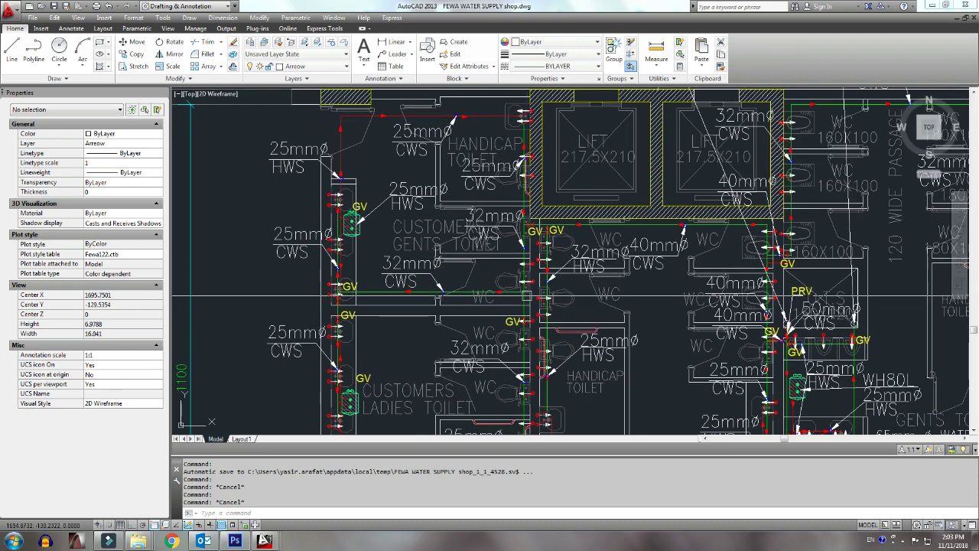
scroll(526, 310, "up", 5)
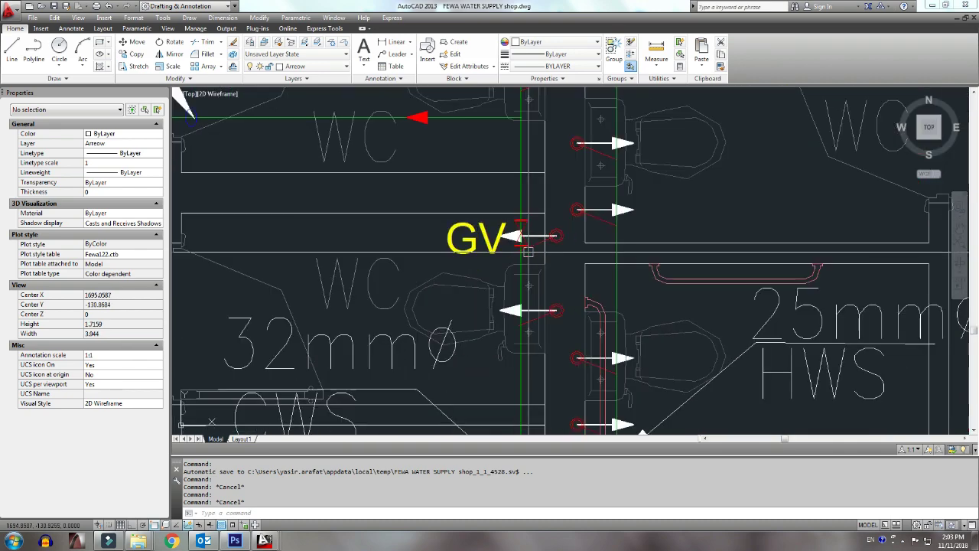
middle_click_drag(525, 248, 526, 297)
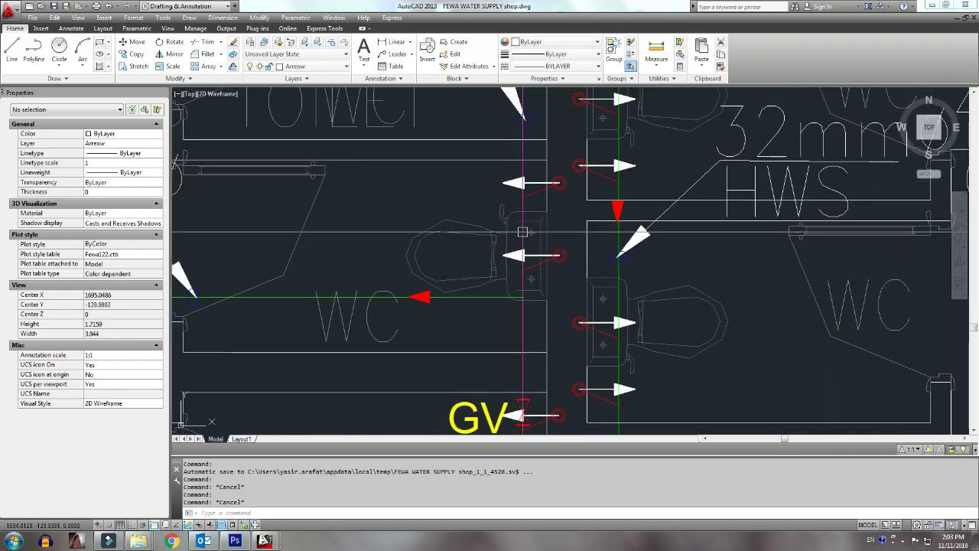
middle_click_drag(504, 256, 495, 314)
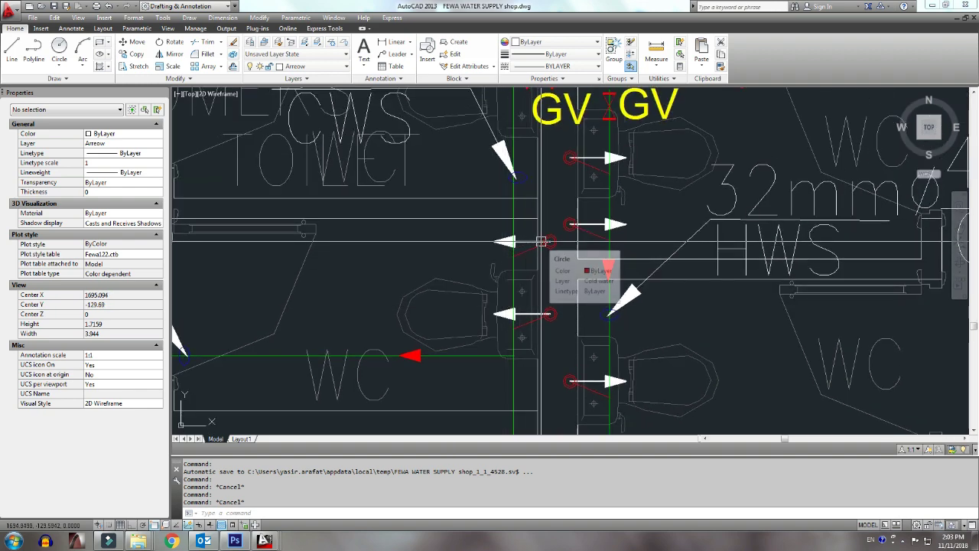
left_click(536, 242)
key("Escape")
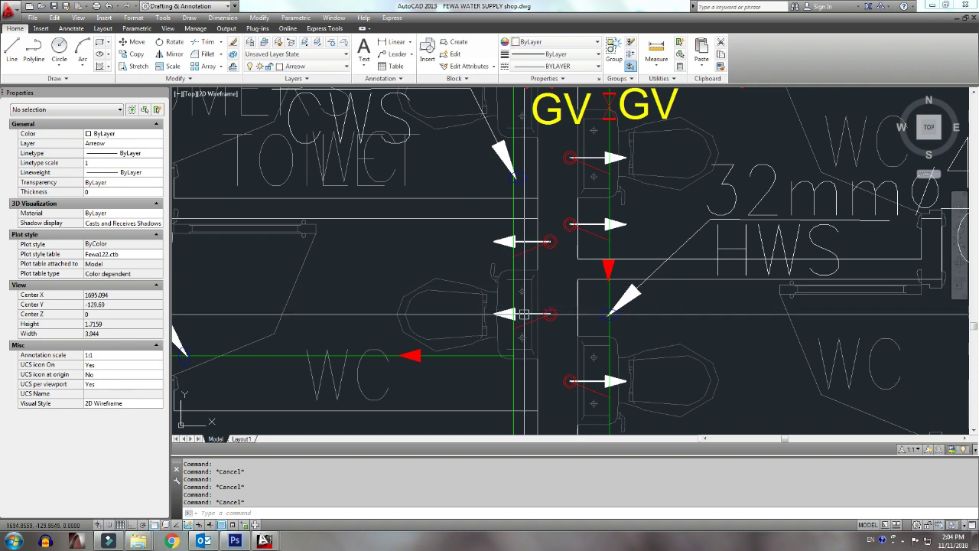
left_click(524, 314)
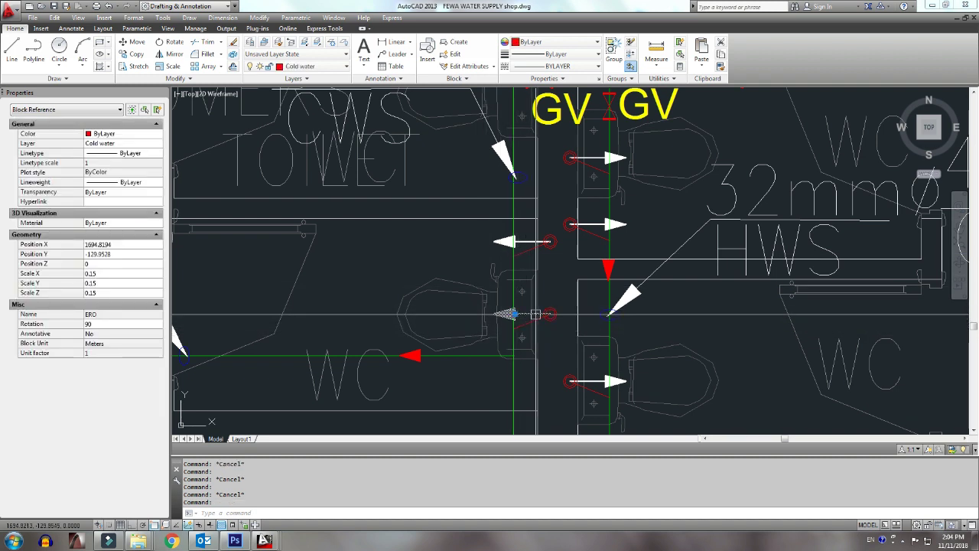
scroll(505, 308, "down", 4)
middle_click_drag(504, 308, 520, 238)
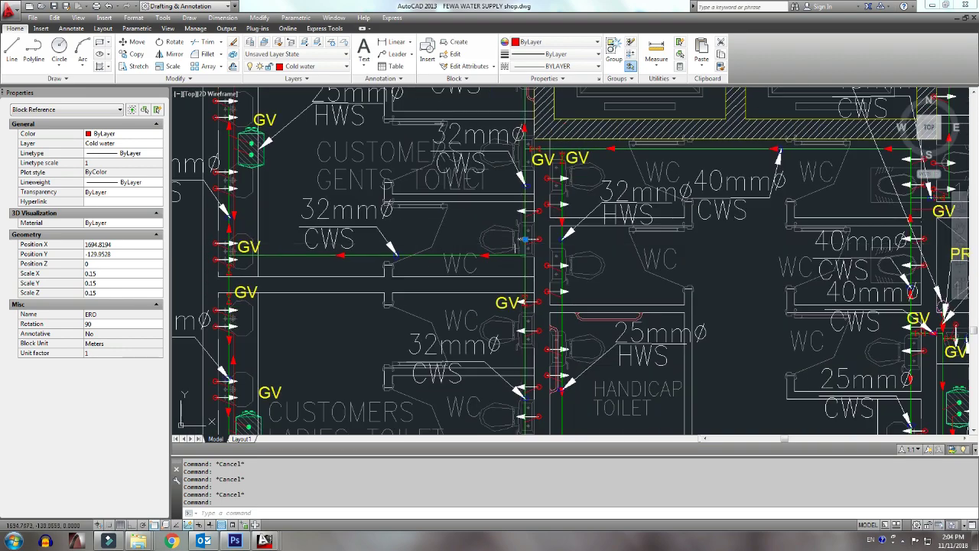
mouse_move(433, 289)
middle_mouse_down()
mouse_move(512, 278)
mouse_move(496, 306)
middle_mouse_up()
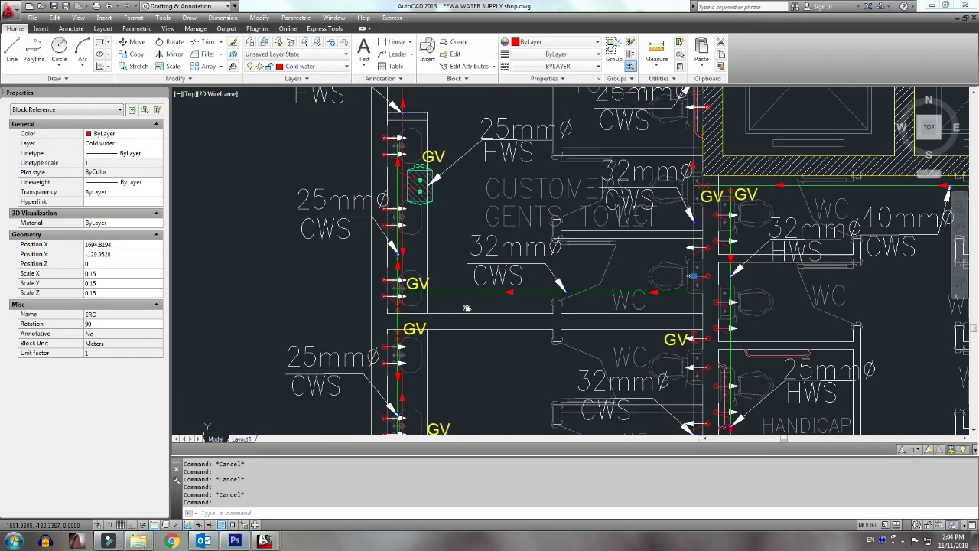
key("Escape")
middle_click_drag(412, 312, 412, 237)
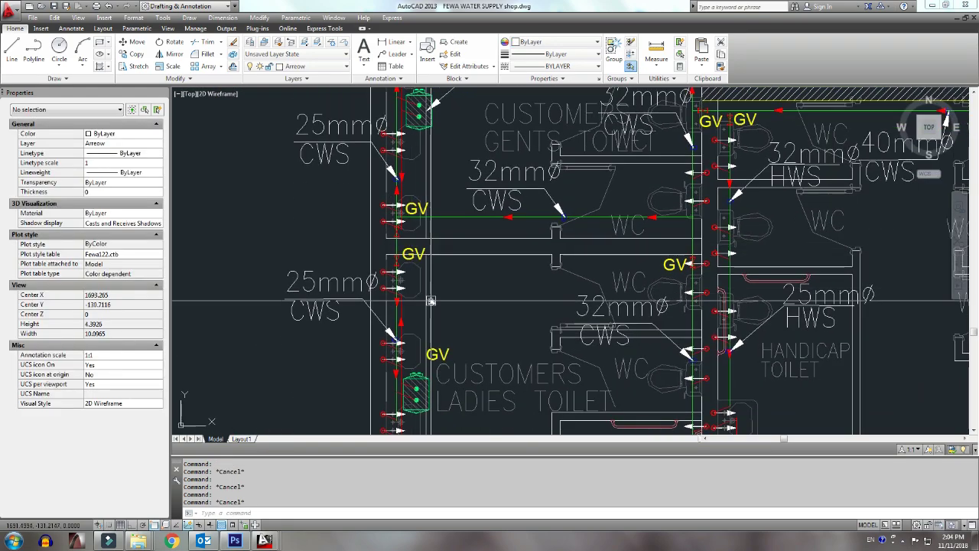
middle_click_drag(413, 303, 415, 269)
scroll(416, 269, "down", 2)
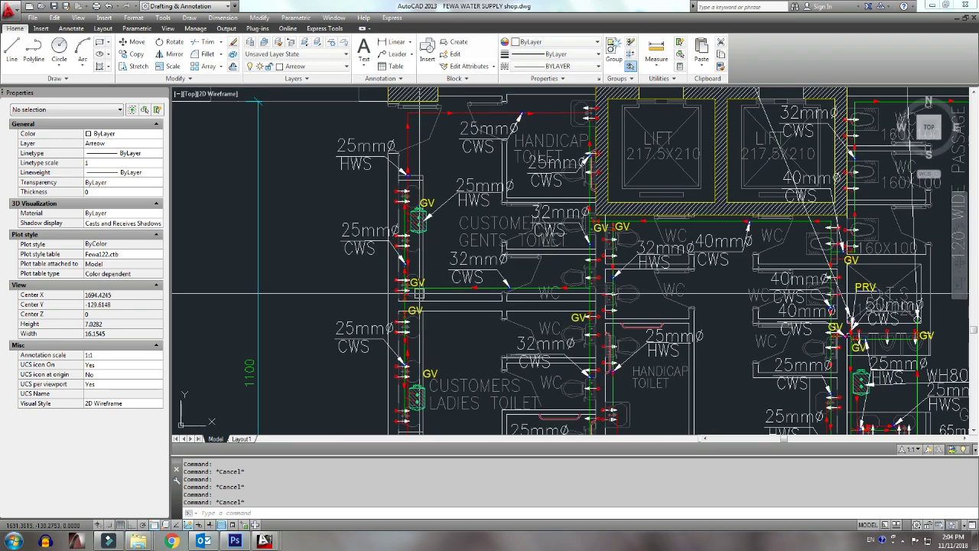
scroll(419, 237, "up", 3)
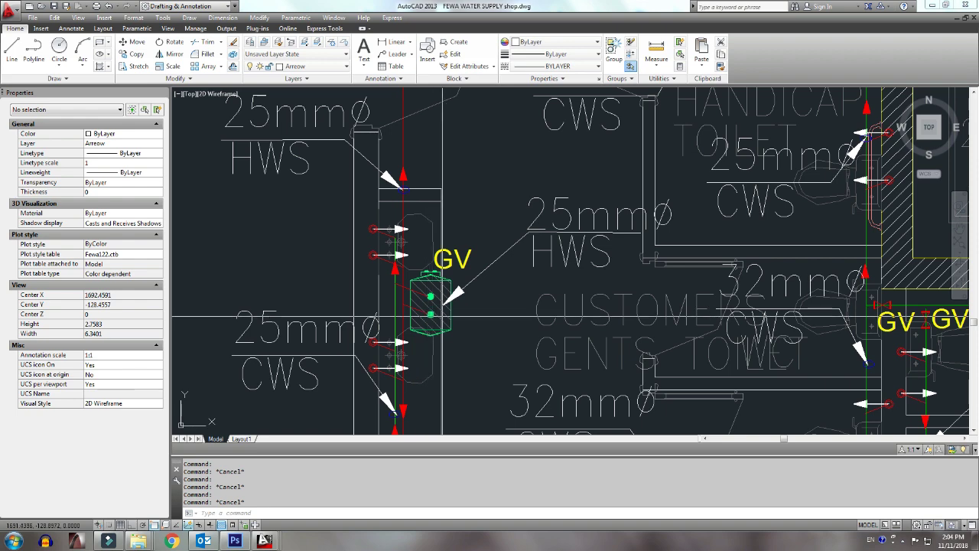
left_click(444, 315)
key("Escape")
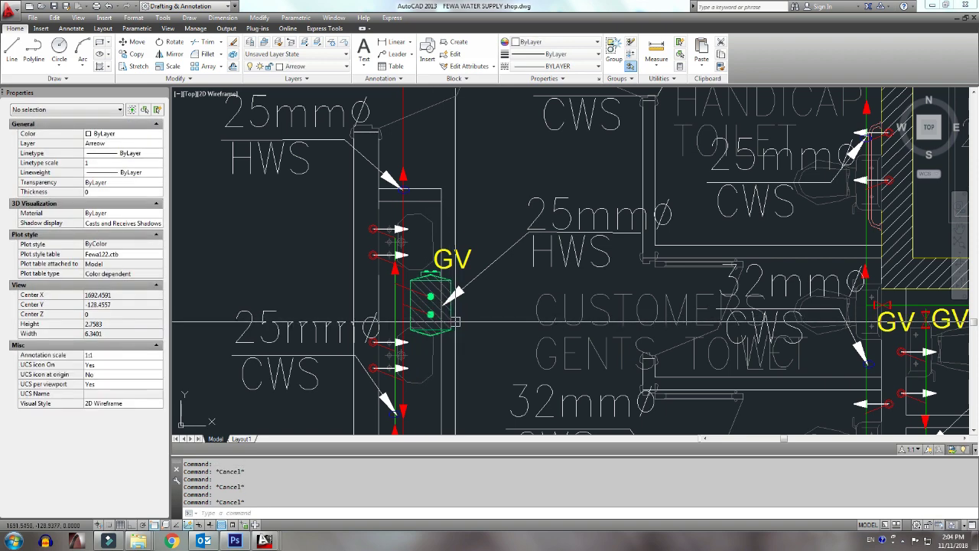
scroll(458, 320, "down", 3)
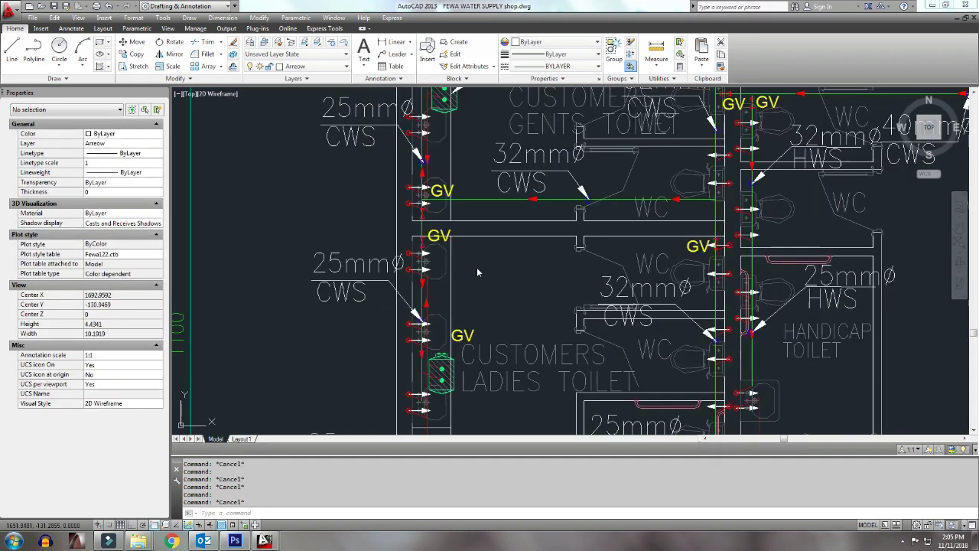
mouse_move(474, 222)
middle_mouse_down()
mouse_move(473, 276)
mouse_move(442, 305)
mouse_move(457, 380)
middle_mouse_up()
scroll(440, 306, "up", 1)
scroll(440, 308, "up", 1)
scroll(497, 296, "up", 2)
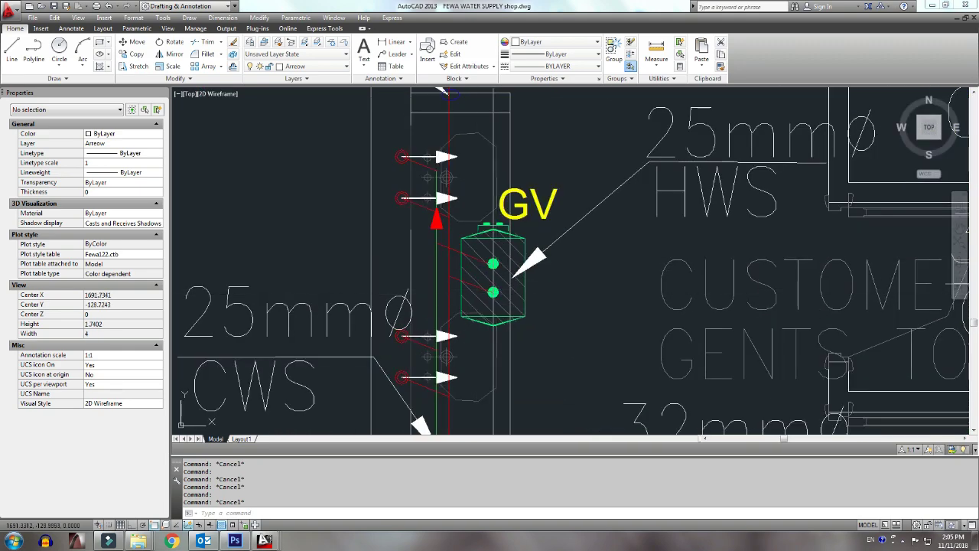
mouse_move(449, 157)
middle_mouse_down()
mouse_move(446, 232)
mouse_move(446, 153)
middle_mouse_up()
scroll(446, 153, "down", 10)
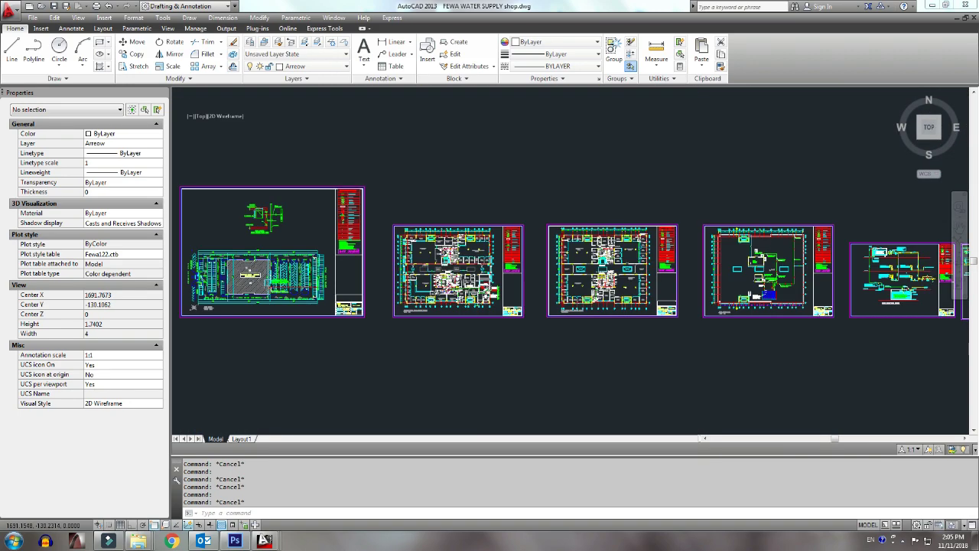
middle_click(394, 257)
scroll(382, 289, "up", 15)
scroll(439, 228, "down", 5)
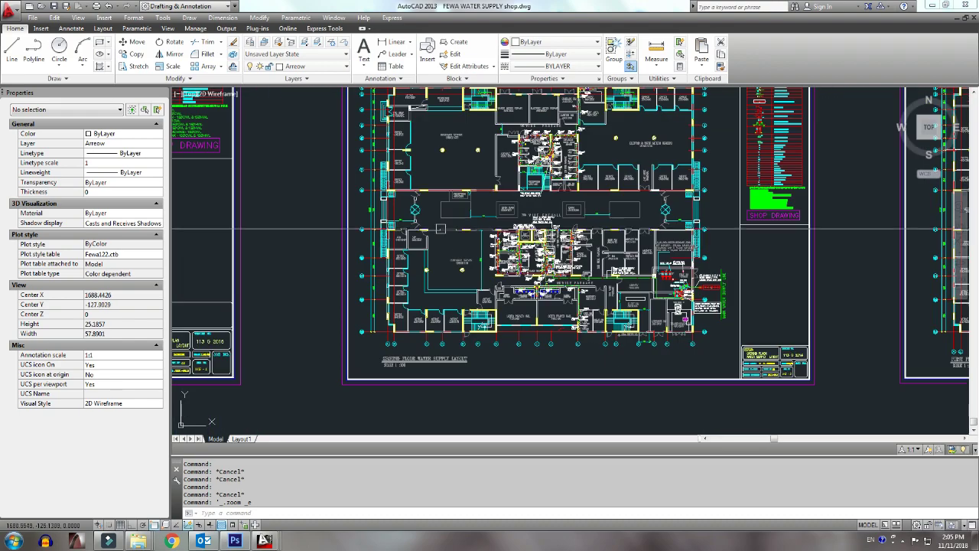
scroll(420, 252, "up", 4)
scroll(421, 260, "up", 5)
scroll(420, 273, "up", 3)
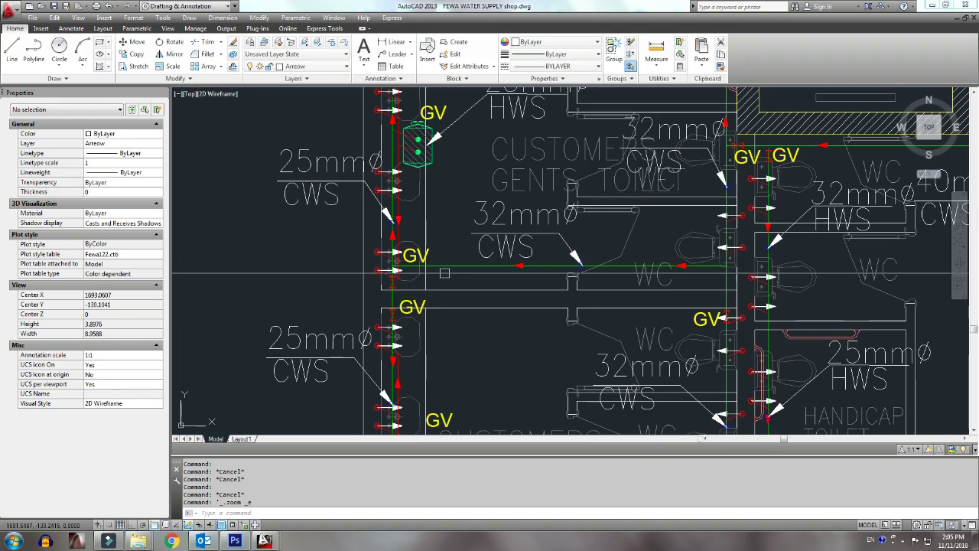
scroll(421, 164, "down", 6)
scroll(420, 164, "up", 2)
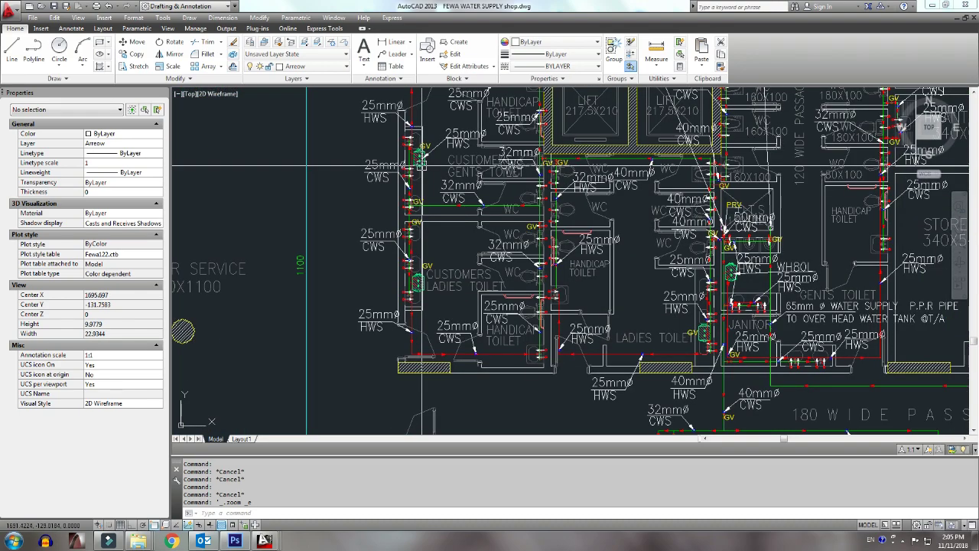
scroll(417, 293, "up", 2)
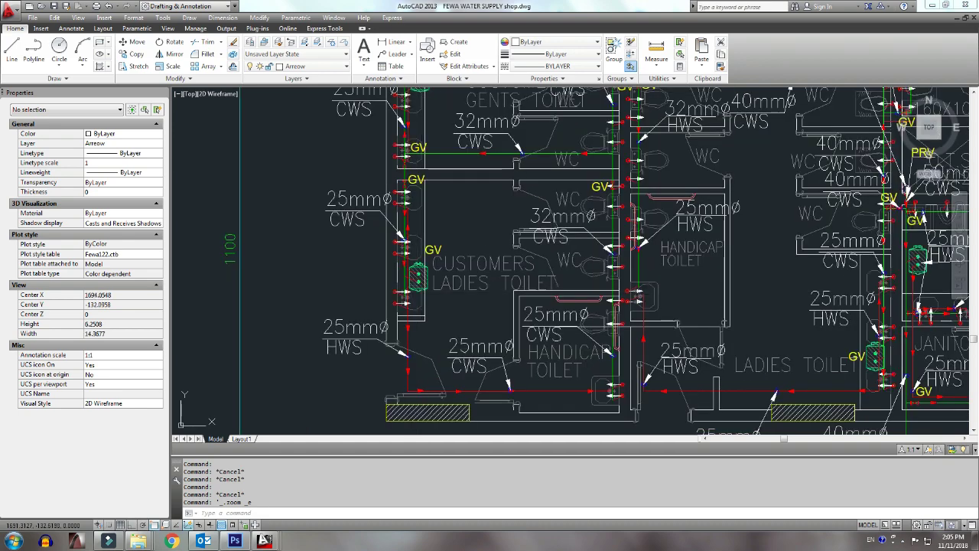
mouse_move(448, 281)
middle_mouse_down()
mouse_move(421, 295)
mouse_move(425, 356)
middle_mouse_up()
middle_click_drag(397, 214, 388, 329)
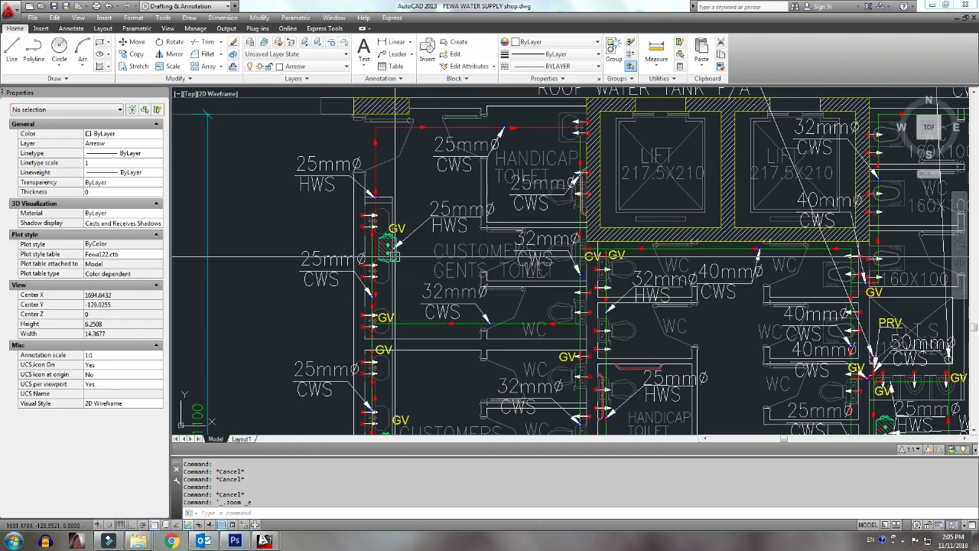
middle_click_drag(390, 251, 380, 217)
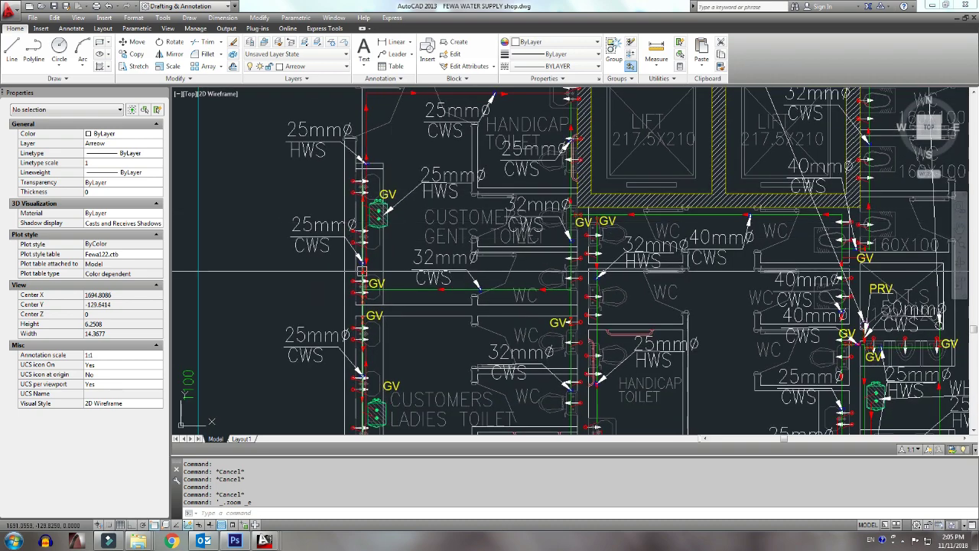
scroll(380, 298, "up", 1)
scroll(398, 306, "up", 2)
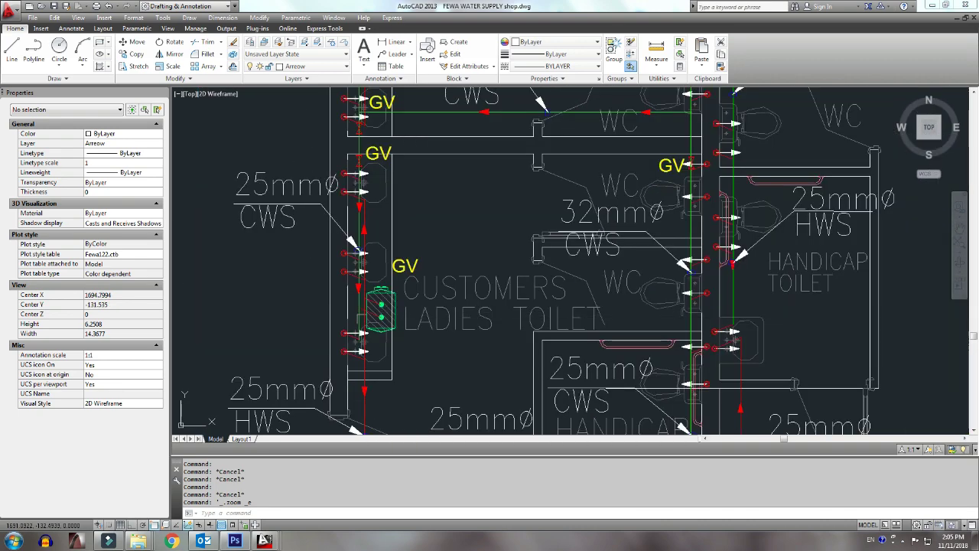
scroll(417, 310, "up", 1)
middle_click_drag(420, 310, 427, 314)
scroll(426, 314, "up", 2)
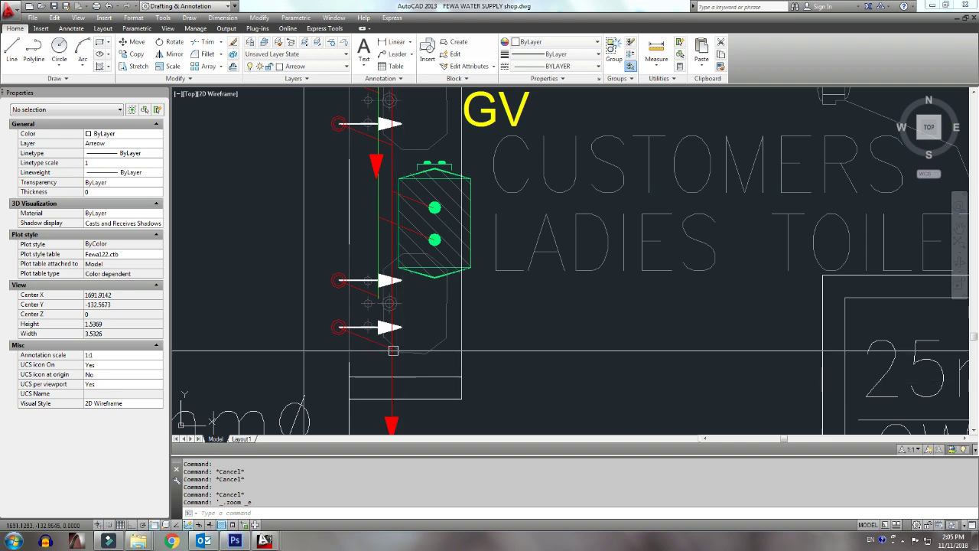
Step: Check the red cold water pipe and the GV valves above the tank near the ladies toilet
left_click(390, 389)
scroll(390, 388, "down", 4)
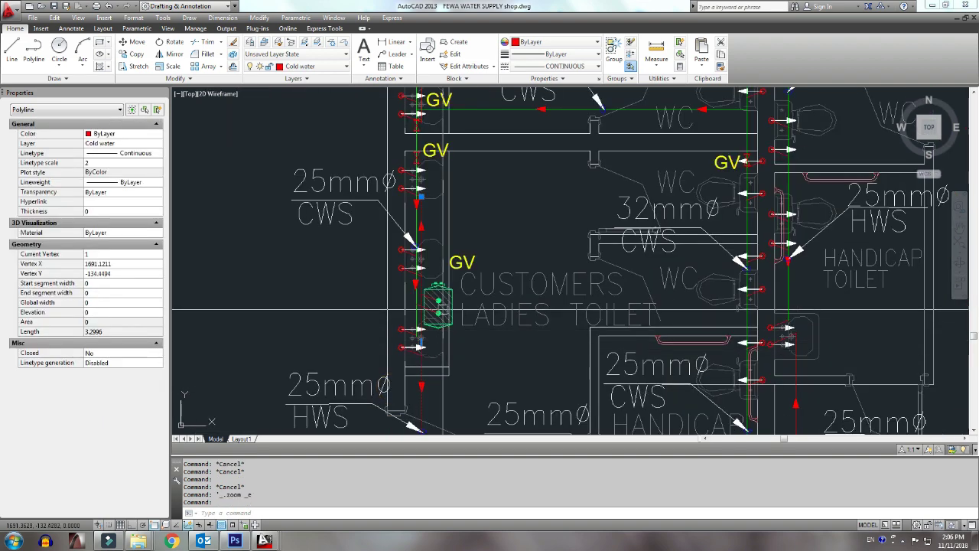
scroll(428, 310, "up", 2)
middle_click_drag(422, 287, 417, 406)
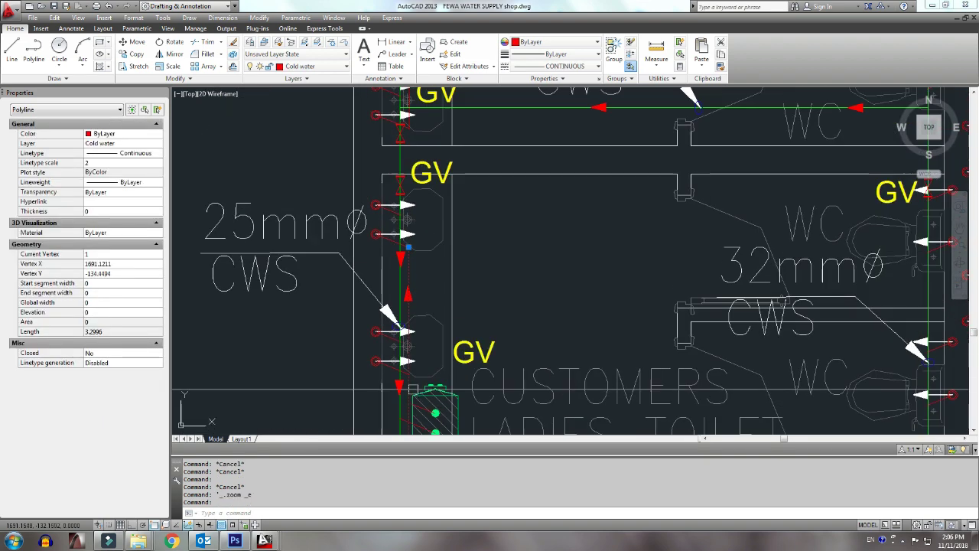
middle_click_drag(413, 315, 409, 230)
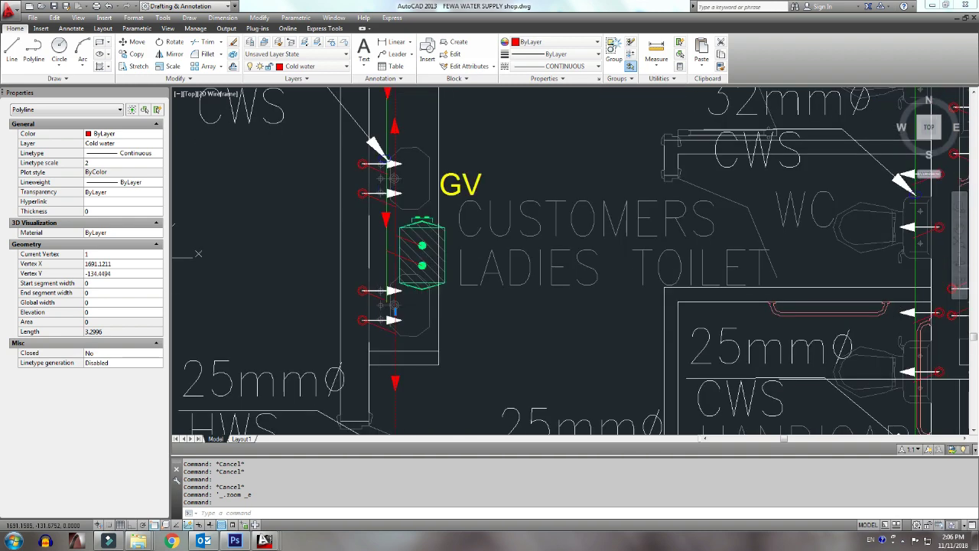
Step: Pan across the toilet-block CWS and HWS branches, then show the whole block with the 180 passage
scroll(400, 281, "down", 2)
mouse_move(710, 304)
middle_mouse_down()
mouse_move(544, 319)
mouse_move(533, 358)
middle_mouse_up()
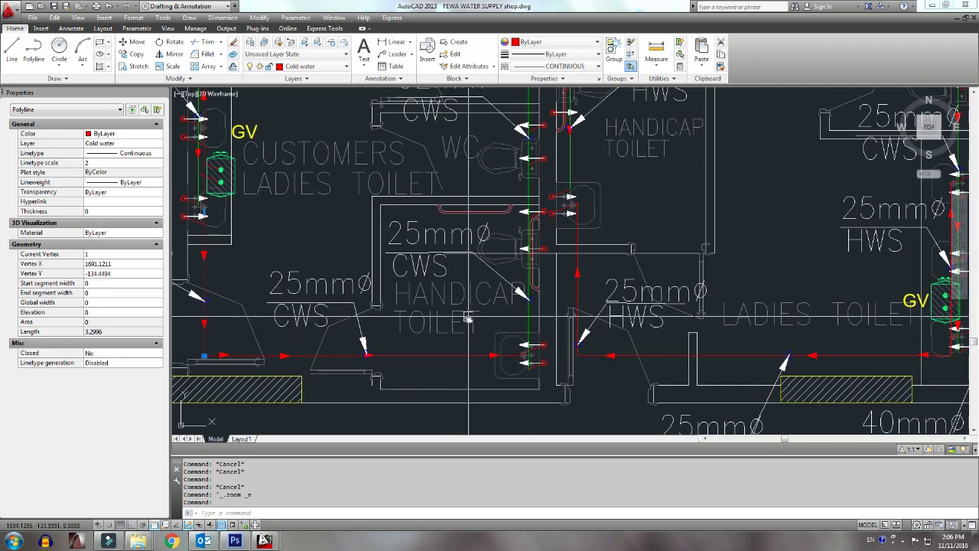
middle_click_drag(468, 317, 509, 415)
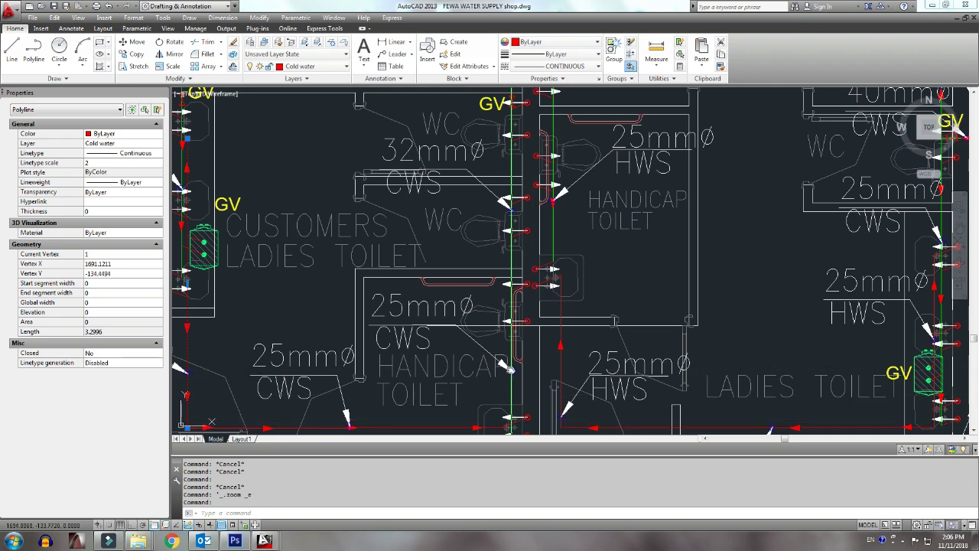
scroll(531, 426, "down", 4)
scroll(727, 361, "up", 3)
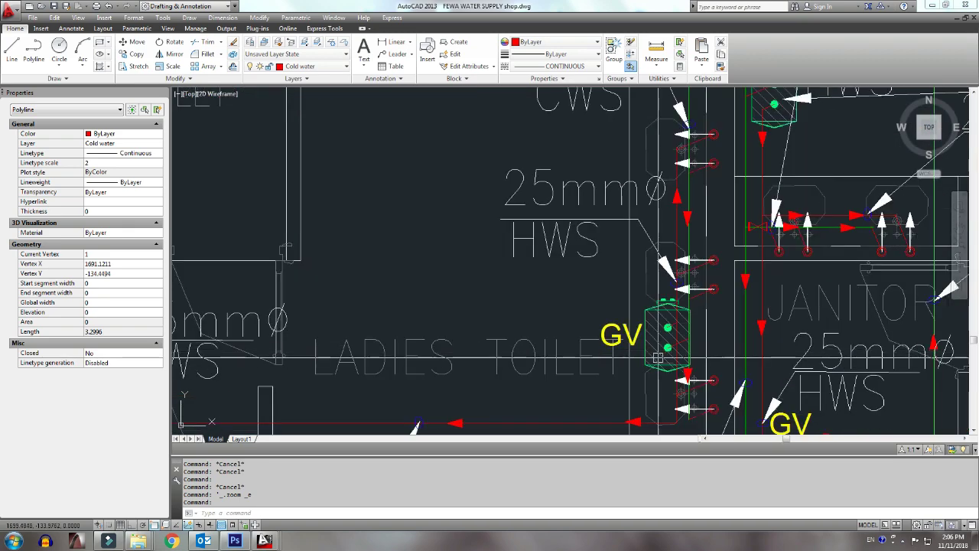
scroll(726, 361, "down", 2)
scroll(727, 361, "up", 2)
scroll(726, 361, "down", 1)
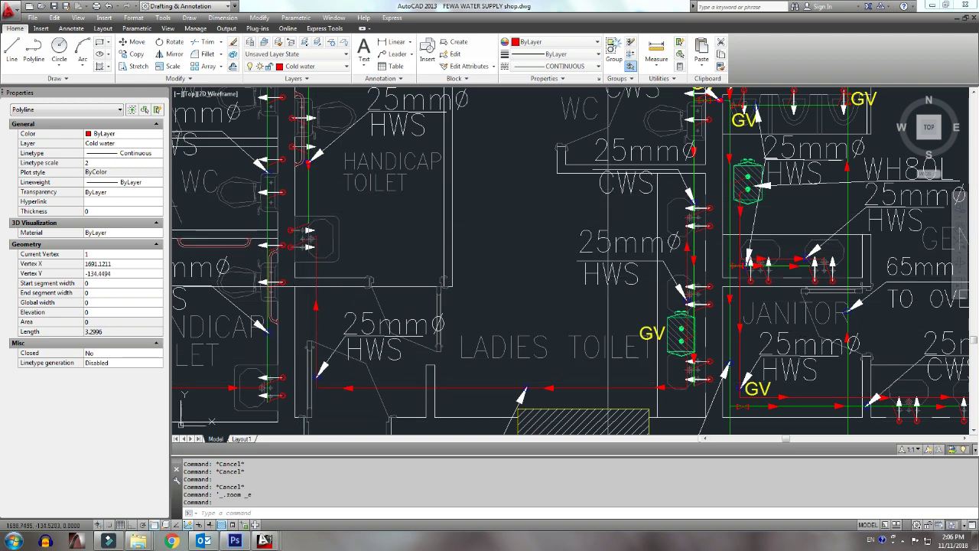
scroll(383, 291, "up", 1)
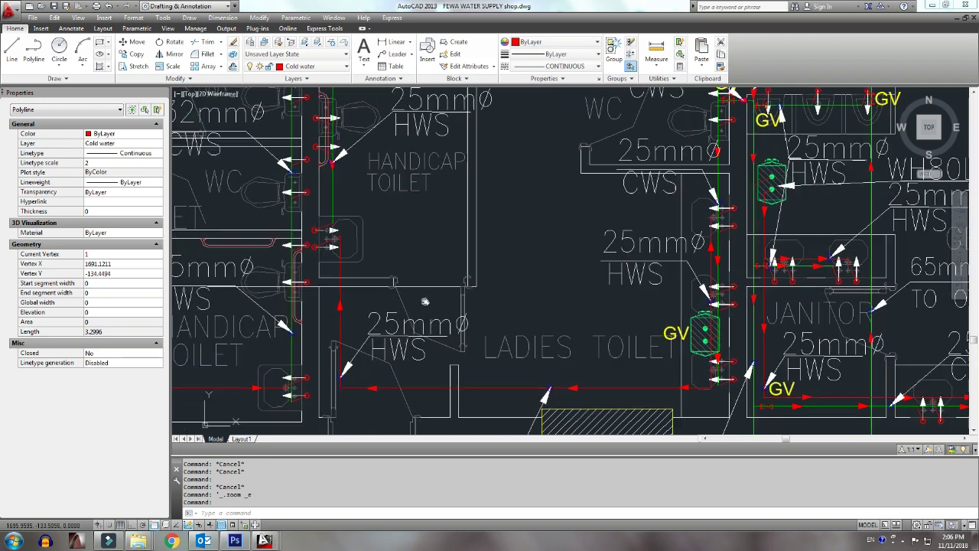
scroll(459, 305, "up", 1)
scroll(501, 316, "up", 1)
Step: Pan the ground-floor plan east to the fire pump room
scroll(501, 316, "down", 3)
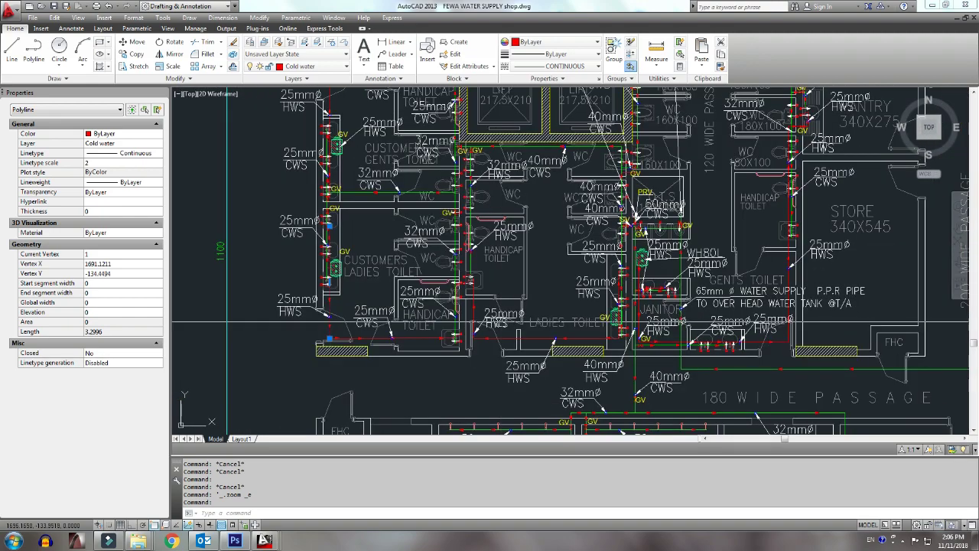
scroll(501, 316, "down", 2)
scroll(501, 315, "up", 2)
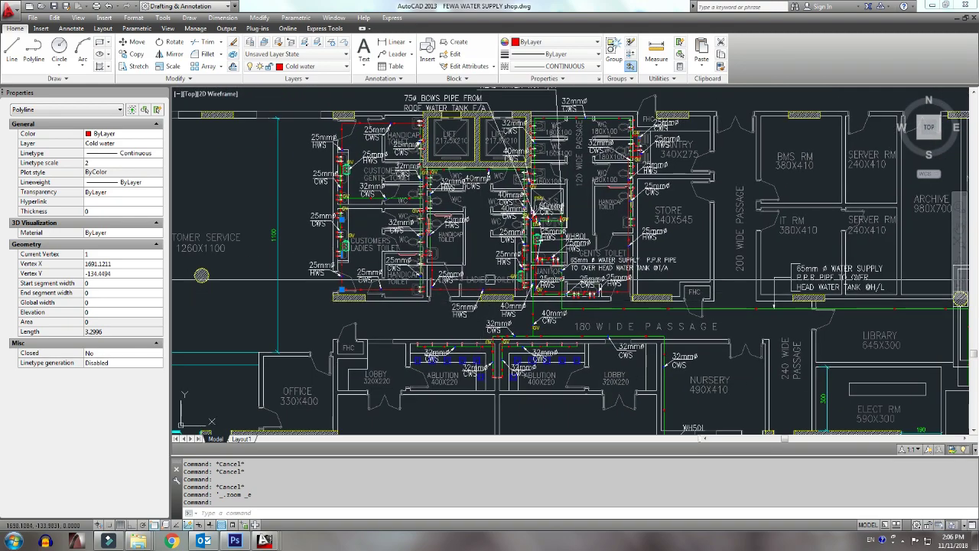
middle_click_drag(506, 301, 489, 298)
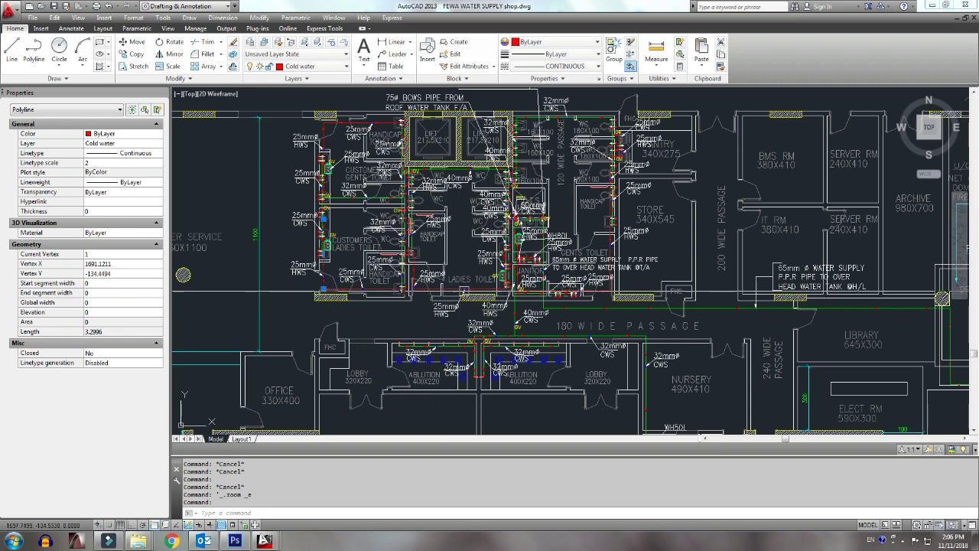
mouse_move(445, 289)
middle_mouse_down()
mouse_move(374, 292)
mouse_move(409, 293)
middle_mouse_up()
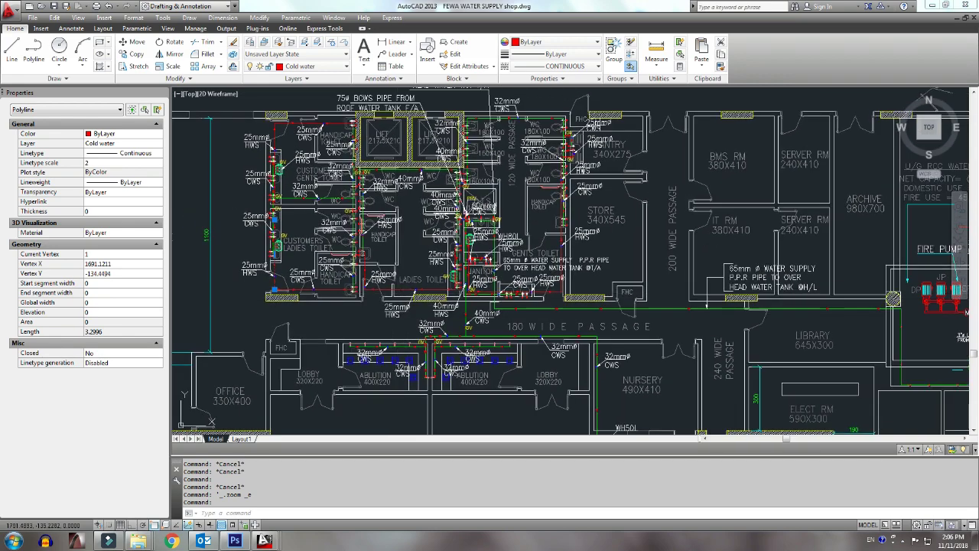
middle_click_drag(474, 305, 405, 308)
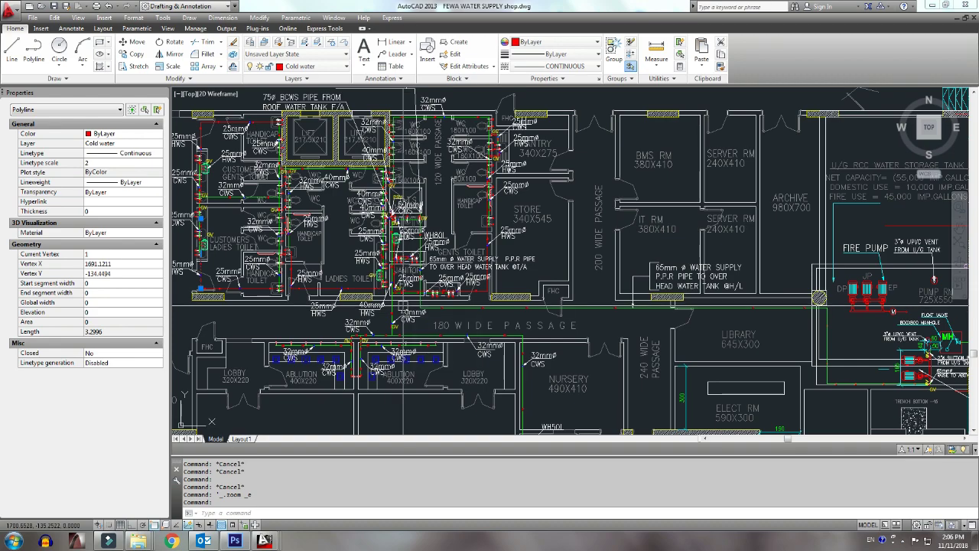
Step: Zoom out to all sheets, then into the site plan's pump room and manhole
scroll(403, 309, "down", 2)
scroll(403, 309, "down", 1)
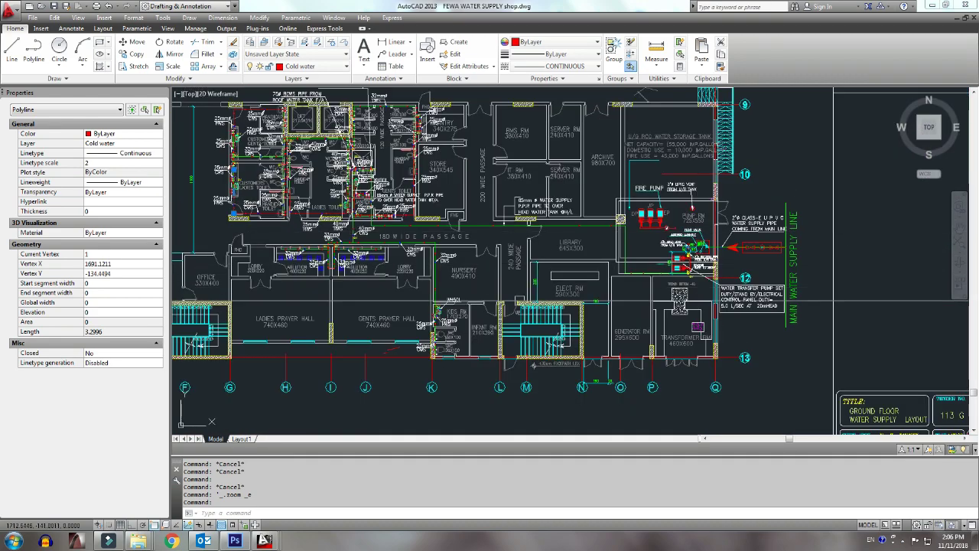
scroll(403, 310, "down", 2)
scroll(403, 309, "down", 2)
scroll(497, 306, "up", 3)
scroll(459, 329, "up", 2)
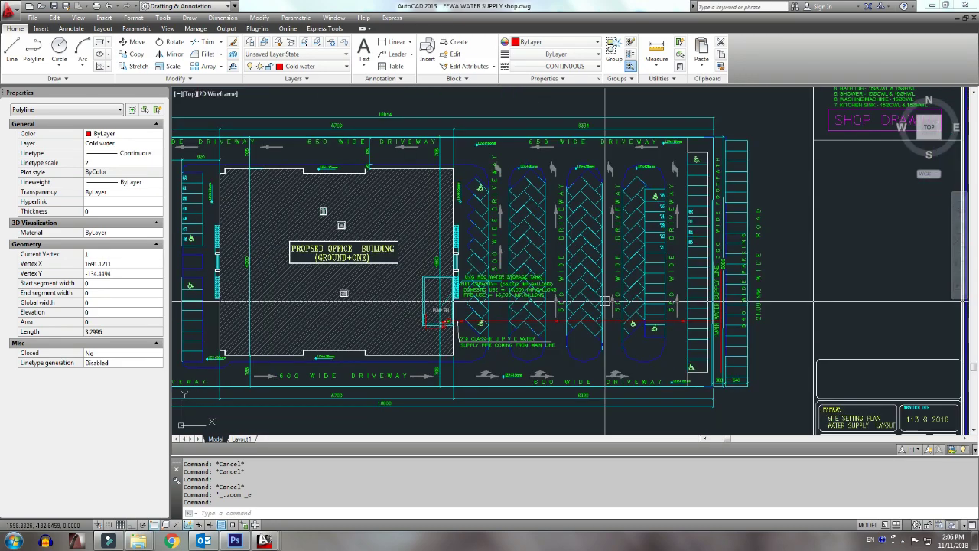
scroll(419, 354, "up", 2)
scroll(419, 354, "up", 3)
scroll(419, 354, "up", 2)
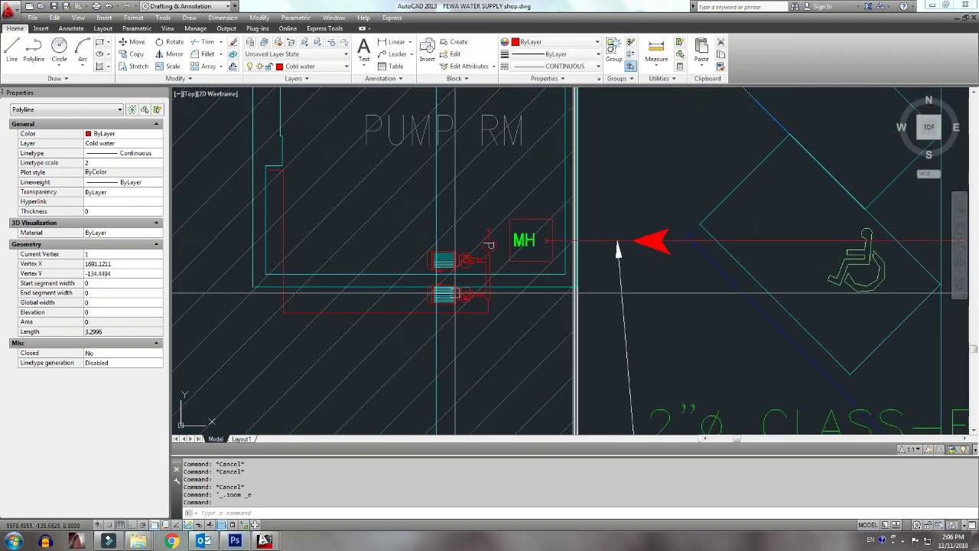
mouse_move(466, 291)
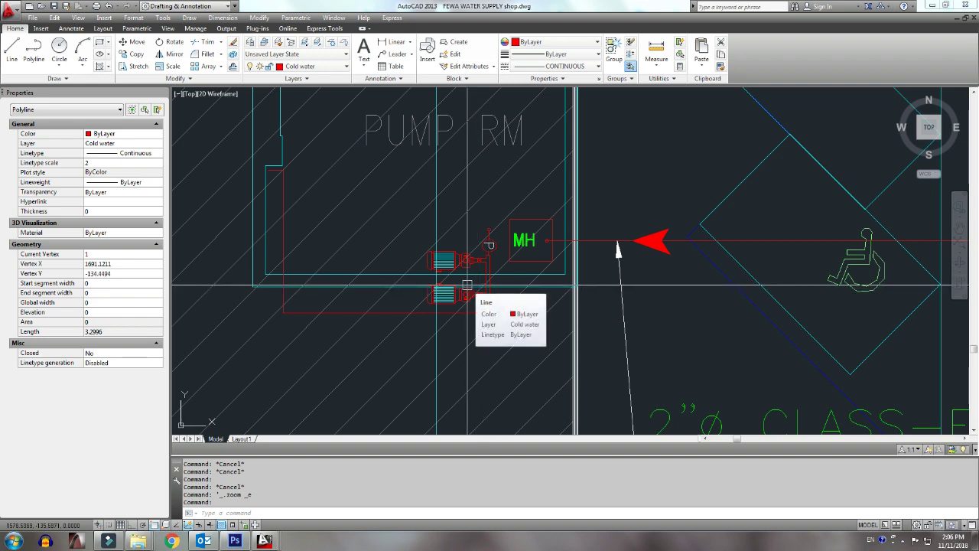
Step: Recentre the site plan on the pump room and the incoming 2" water supply pipe
scroll(468, 289, "down", 3)
scroll(471, 297, "down", 2)
scroll(475, 304, "down", 1)
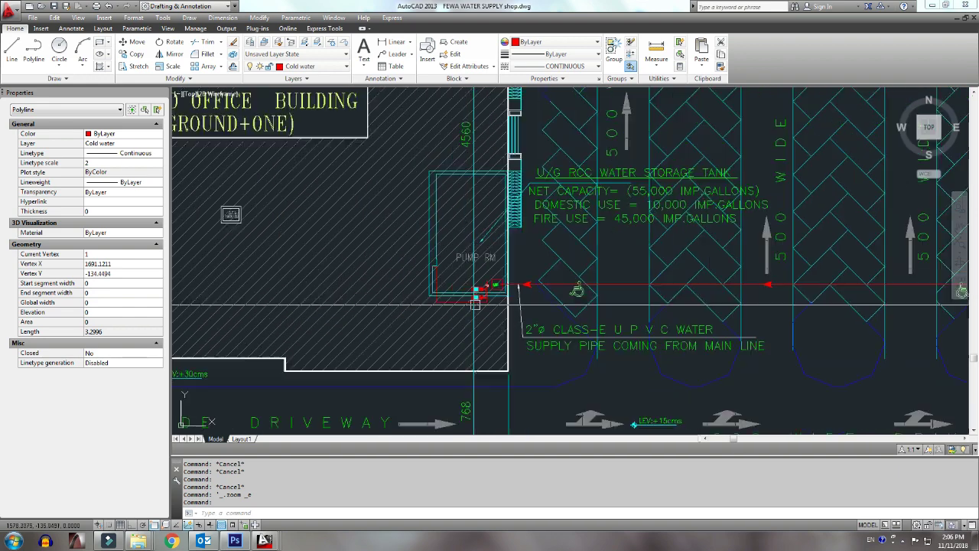
scroll(475, 304, "down", 2)
middle_click_drag(506, 296, 488, 296)
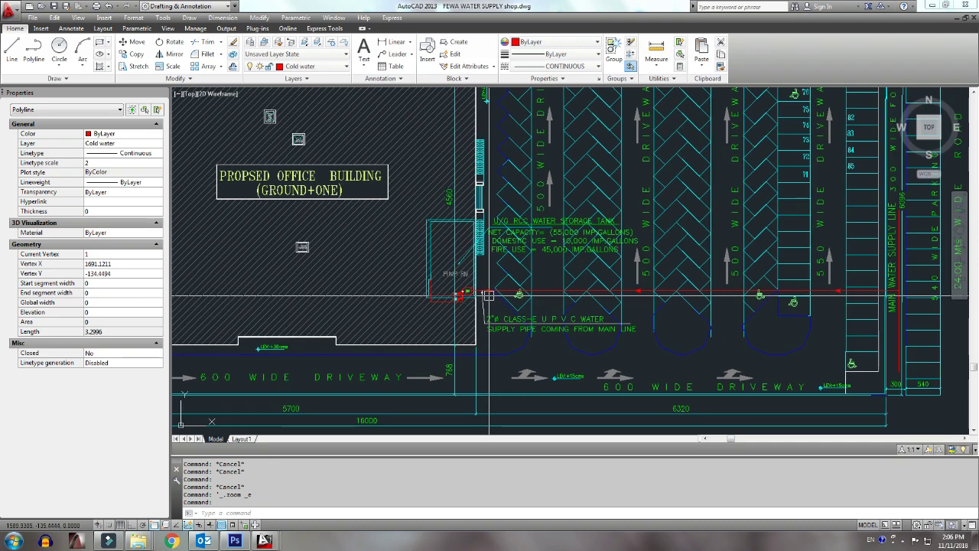
middle_click_drag(406, 298, 469, 313)
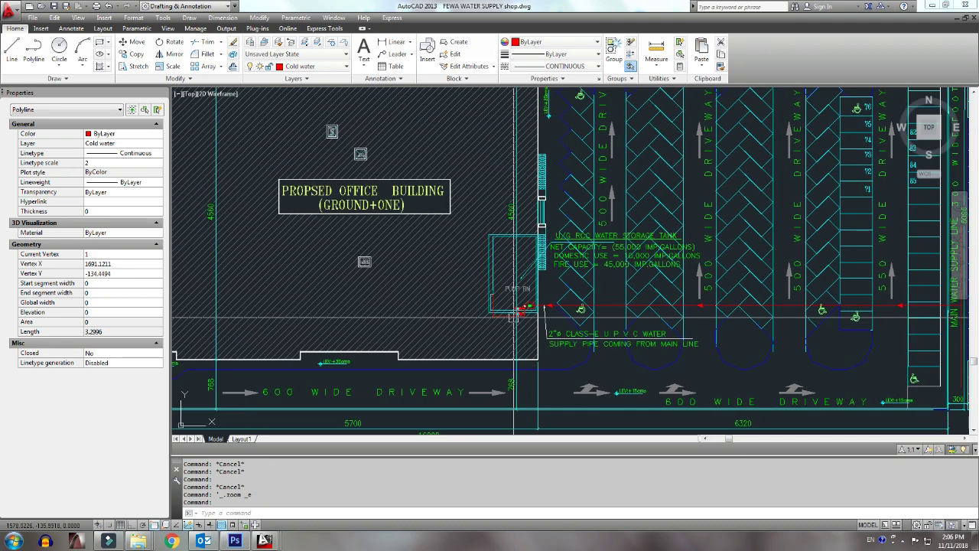
Step: Zoom out to show the full row of sheets from site plan to riser diagram
scroll(505, 306, "up", 4)
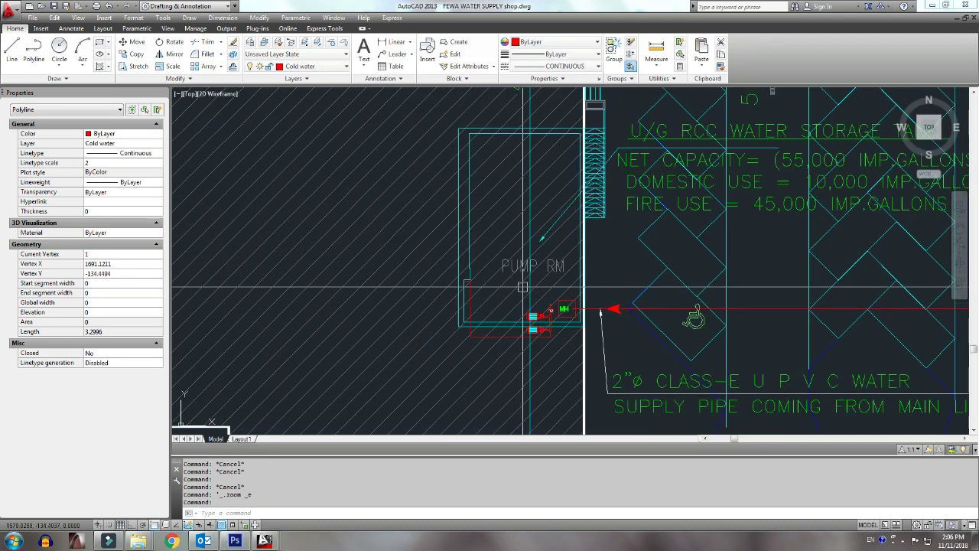
scroll(559, 325, "down", 5)
scroll(574, 336, "down", 1)
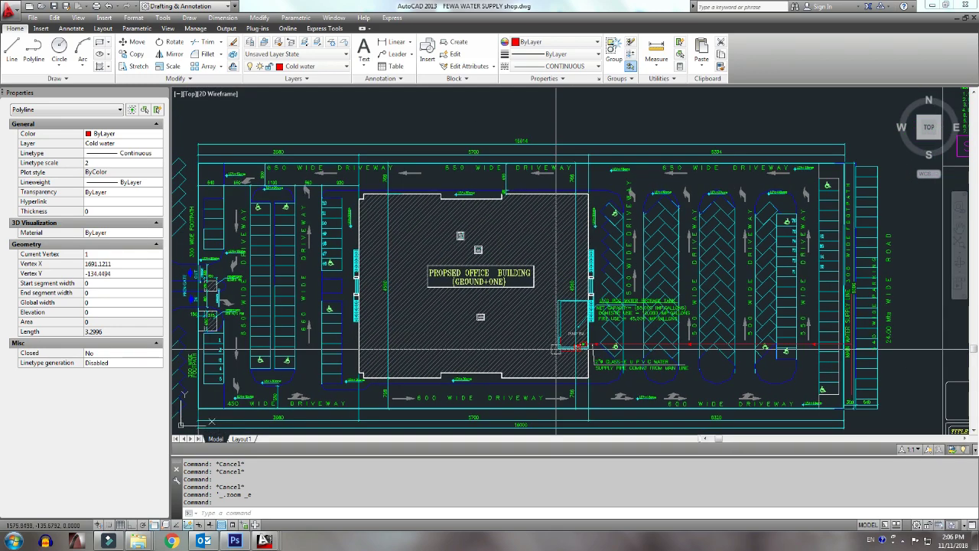
scroll(546, 348, "down", 3)
scroll(586, 345, "down", 3)
Step: Zoom onto the overhead tank's gate and float valves on the detail sheet, then back out
scroll(623, 344, "down", 1)
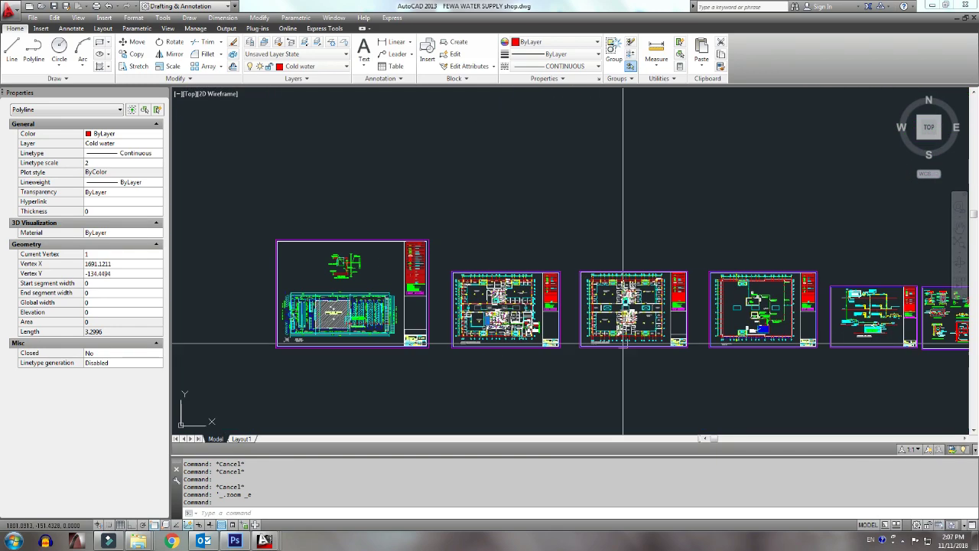
scroll(623, 344, "up", 2)
middle_click_drag(811, 329, 589, 328)
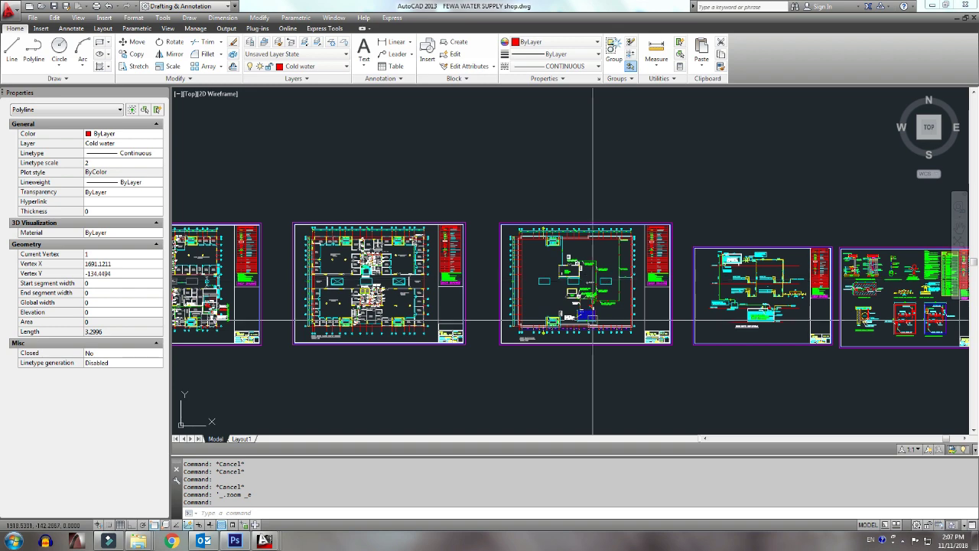
scroll(593, 321, "up", 8)
scroll(572, 303, "up", 3)
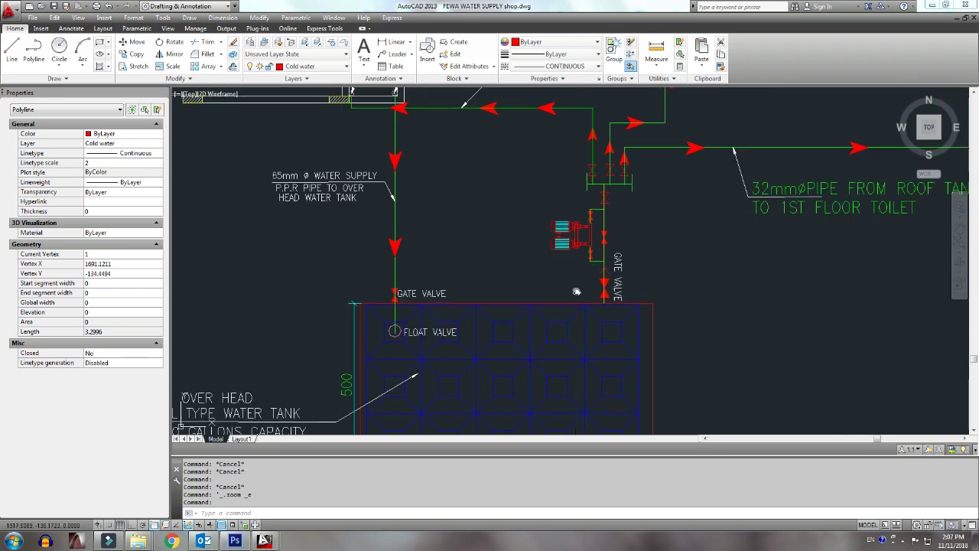
scroll(566, 300, "up", 1)
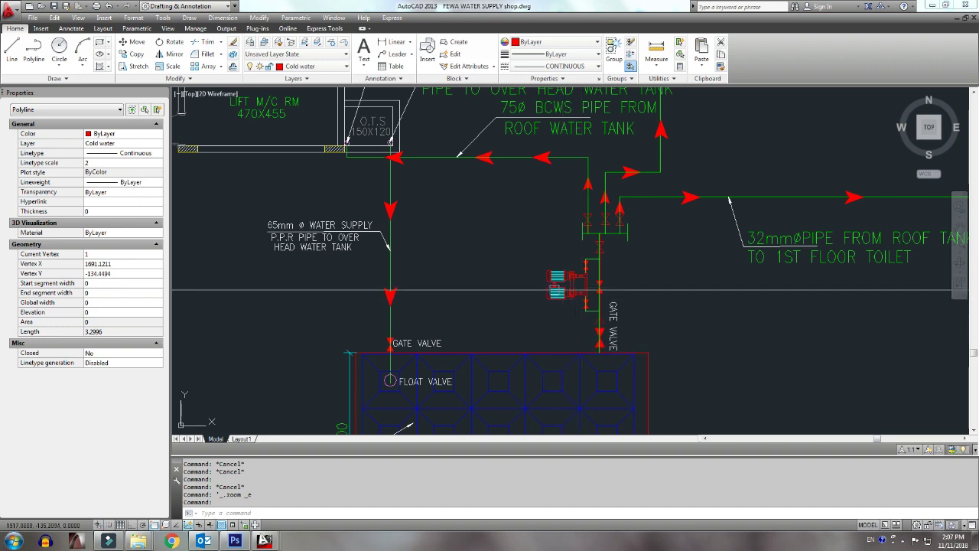
scroll(551, 289, "down", 2)
scroll(551, 289, "down", 2)
Step: Show the floor-plan water supply layout sheet beside the roof floor plan sheet
scroll(551, 289, "down", 2)
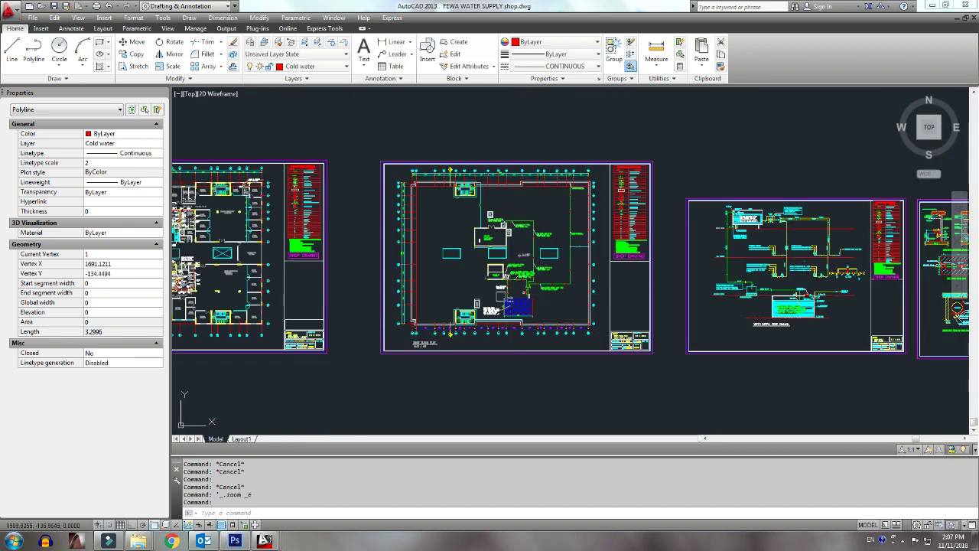
middle_click_drag(300, 270, 451, 267)
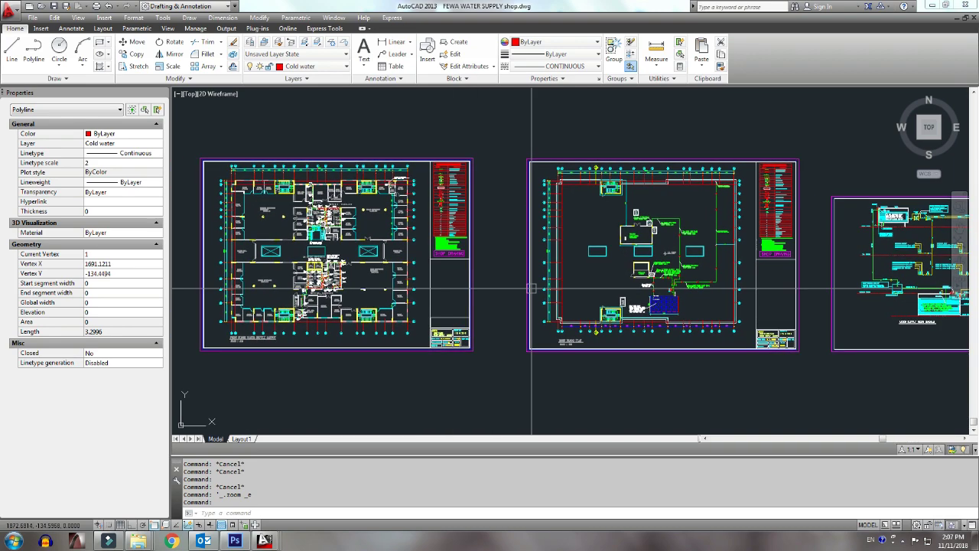
scroll(451, 267, "up", 3)
scroll(458, 271, "up", 1)
scroll(474, 283, "down", 4)
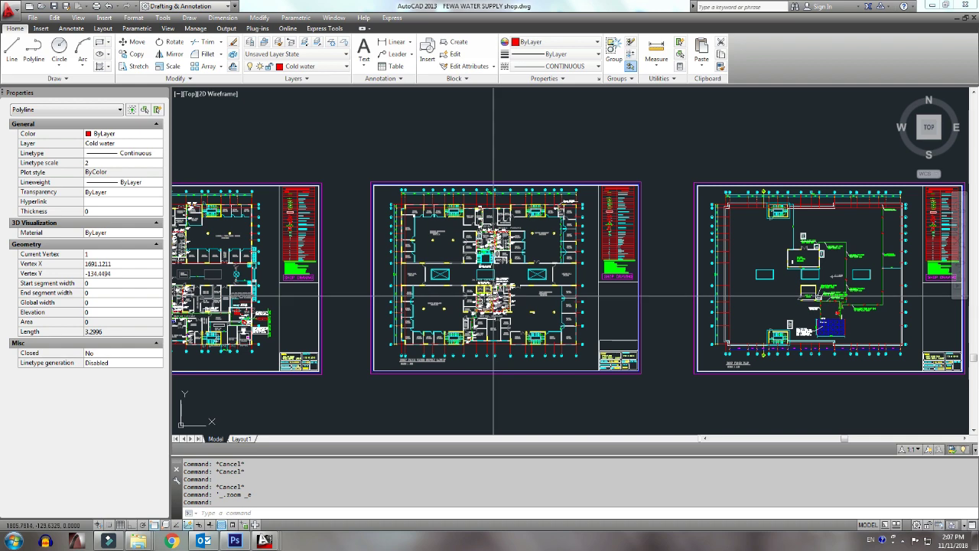
middle_click_drag(534, 323, 506, 326)
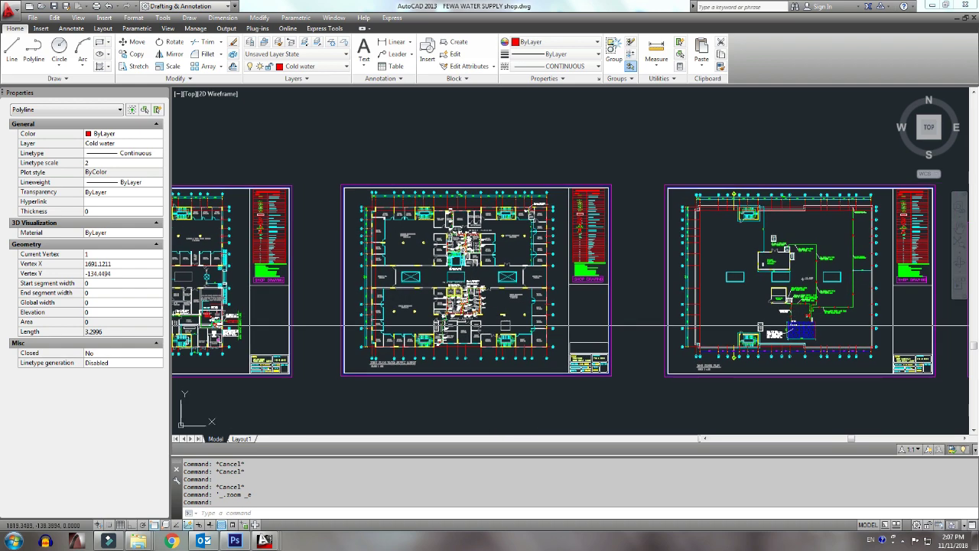